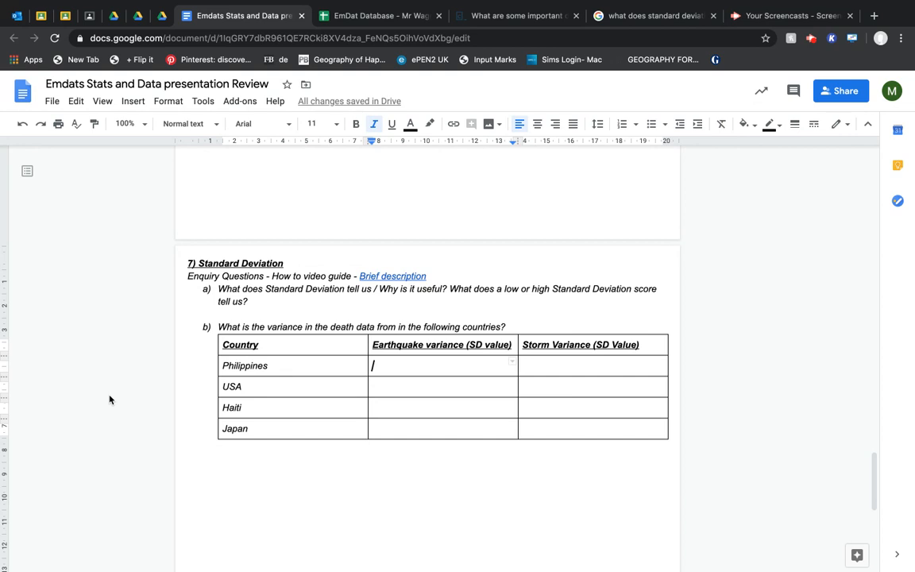
Read the Standard Deviation enquiry questions and the table for earthquake and storm variance by country.
drag(218, 291, 331, 312)
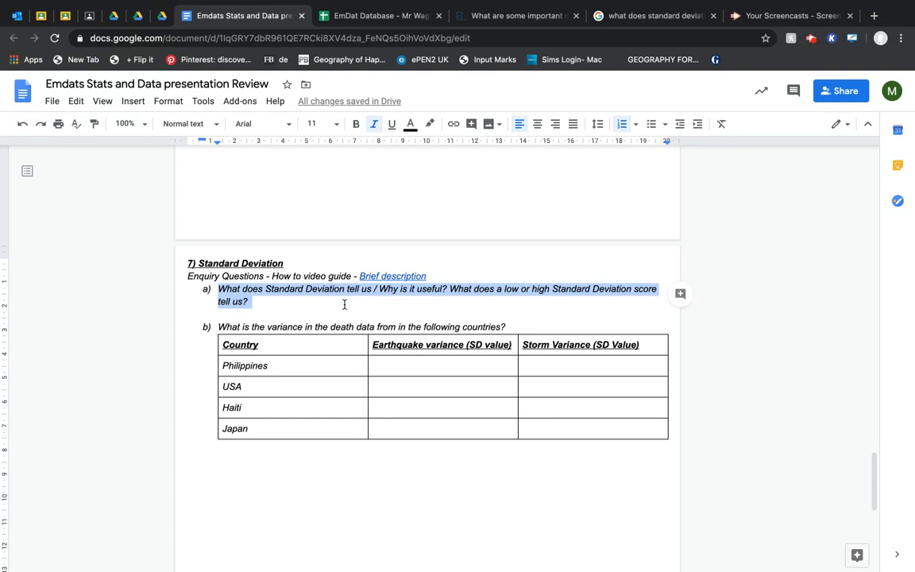
click(230, 289)
drag(217, 327, 510, 327)
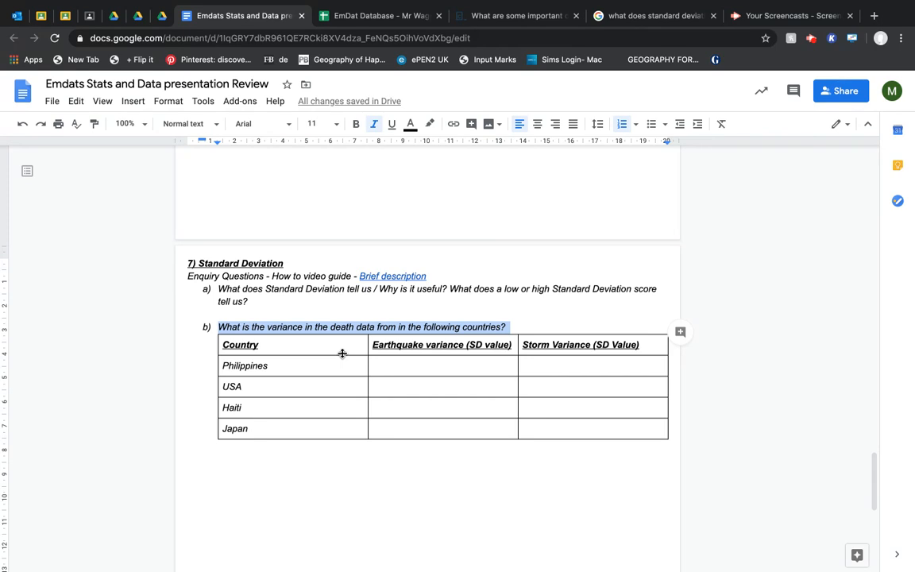
click(390, 347)
click(548, 345)
drag(323, 370, 528, 422)
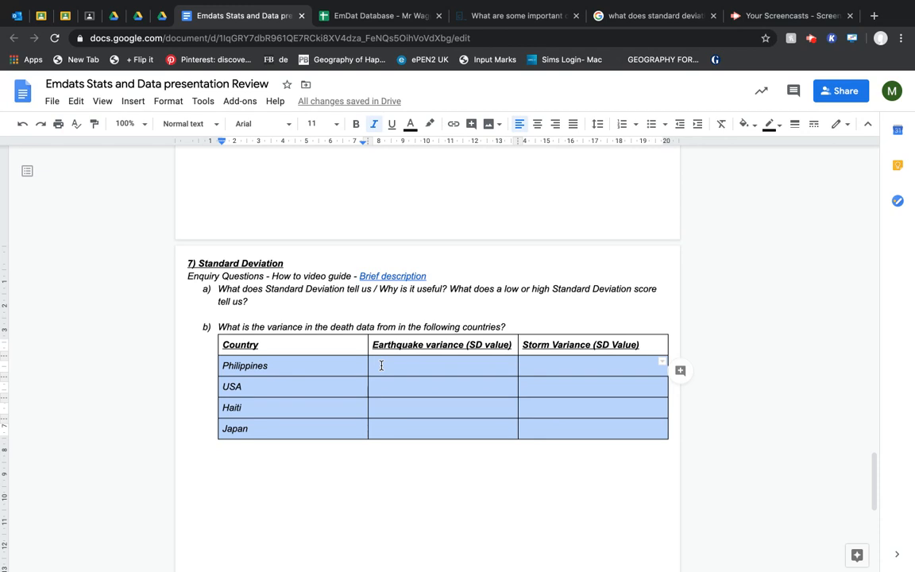
click(376, 365)
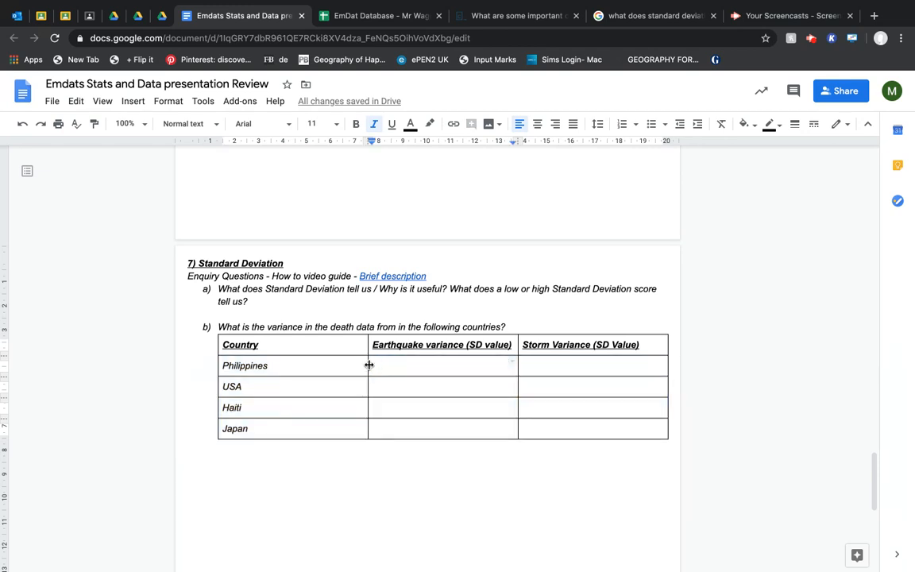
Switch to the EmDat Database spreadsheet and clear all contents of rows 1 to 52 on the Standard Deviation sheet.
click(342, 11)
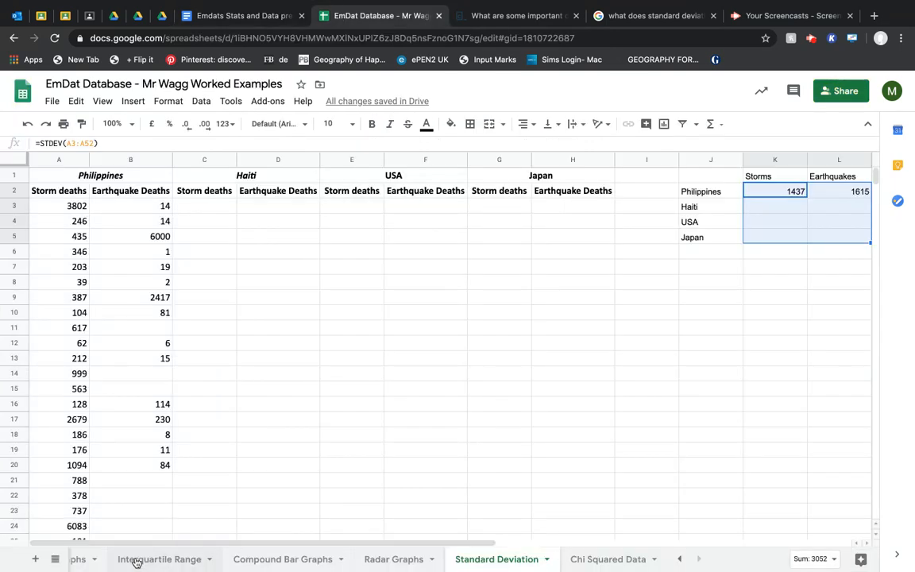
click(842, 224)
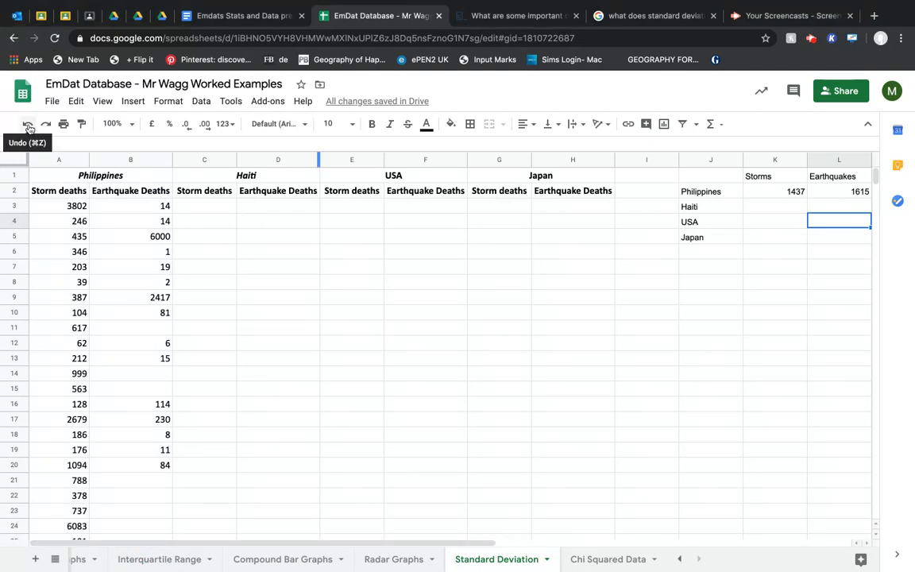
drag(95, 175, 816, 367)
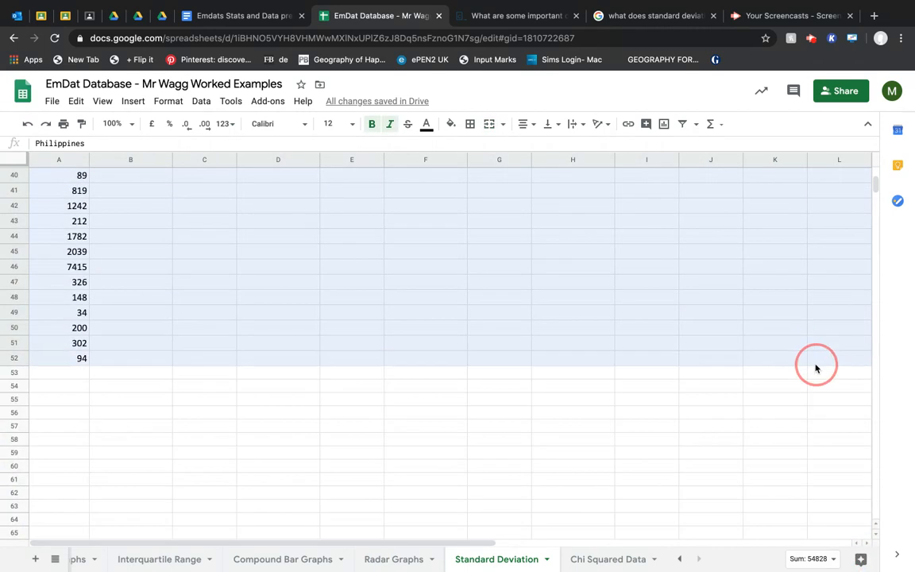
key(BackSpace)
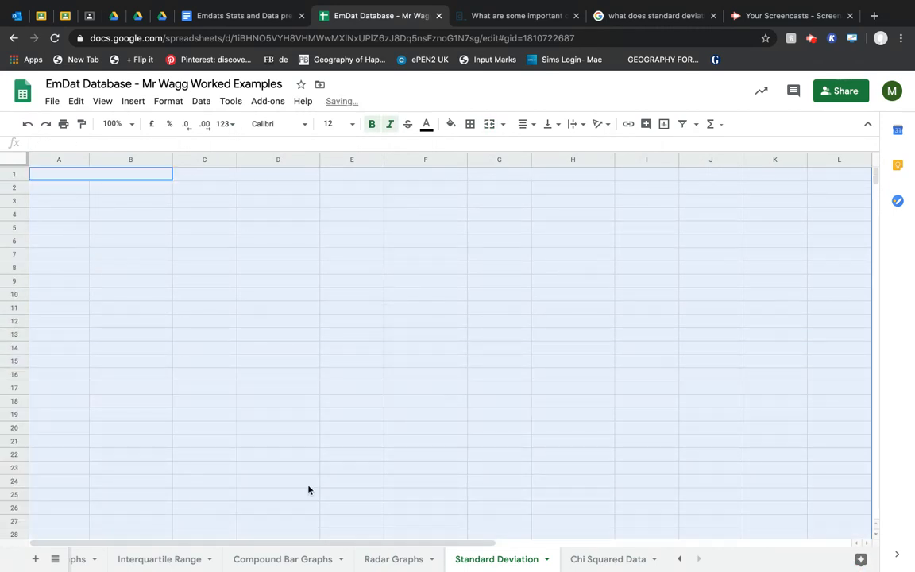
Go to the Raw Data - Country sheet and check its disaster type and country name filters.
click(681, 559)
click(687, 562)
click(145, 559)
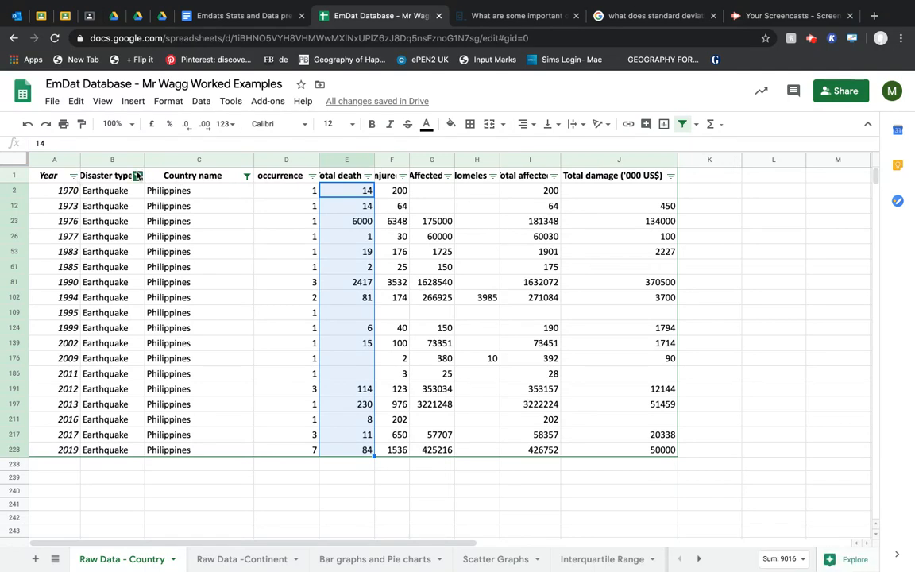
click(138, 175)
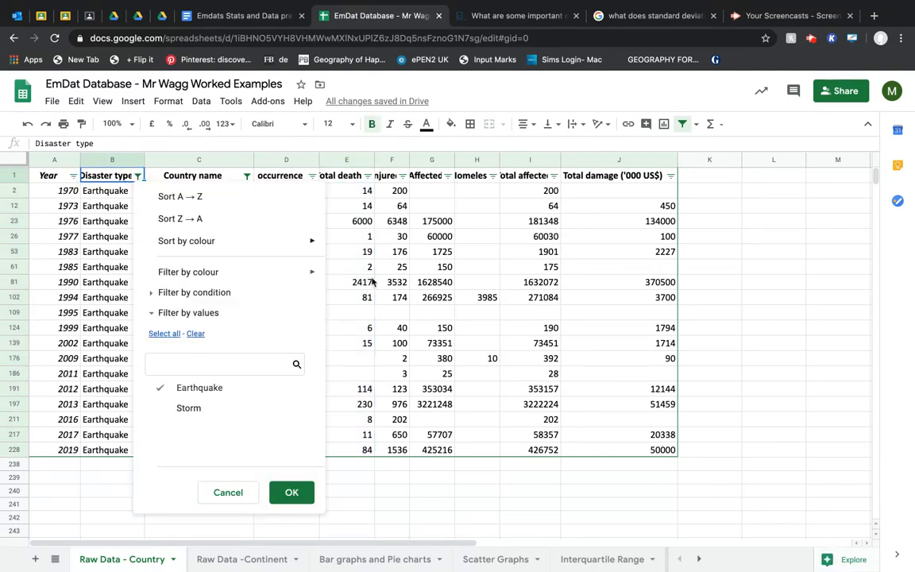
click(834, 388)
click(247, 176)
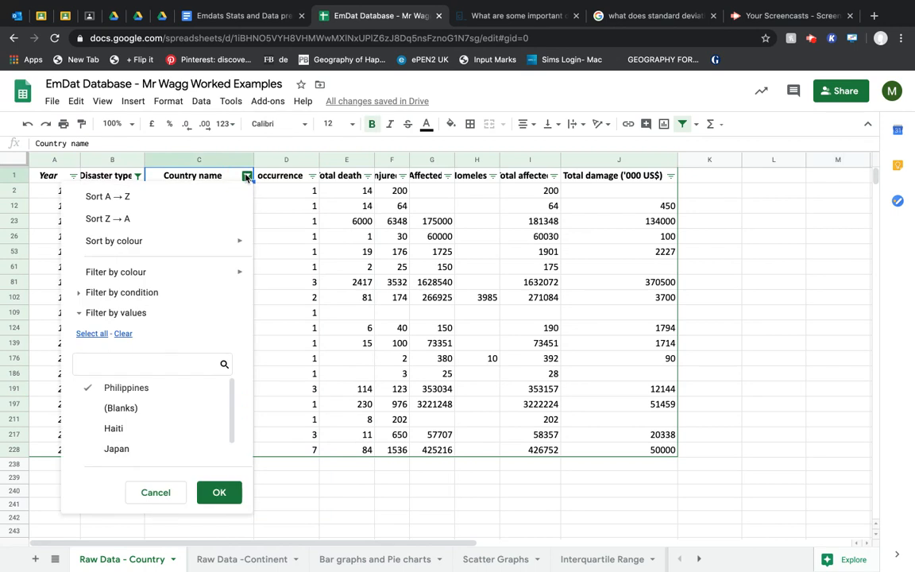
click(775, 327)
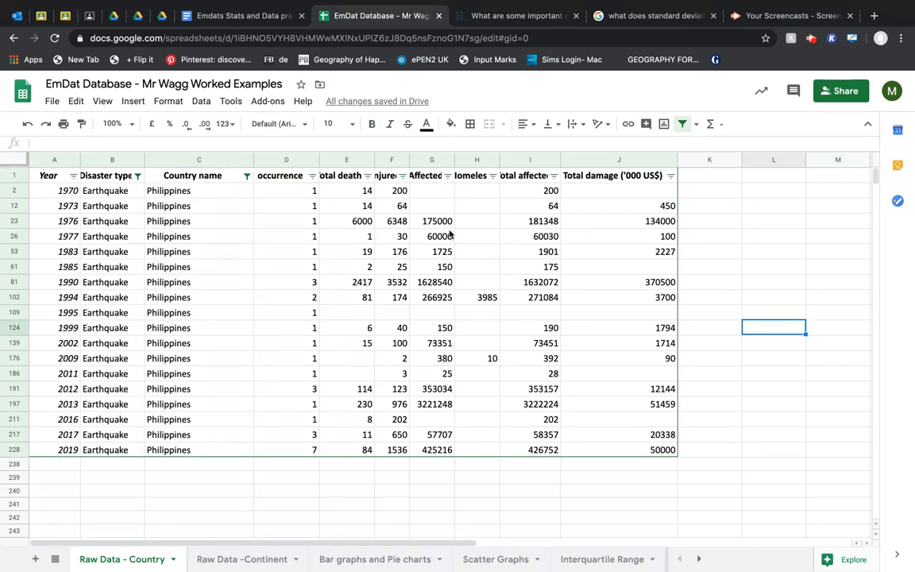
Copy the filtered Philippines earthquake Total deaths column with its header into the Standard Deviation sheet, starting at A2.
drag(343, 175, 362, 450)
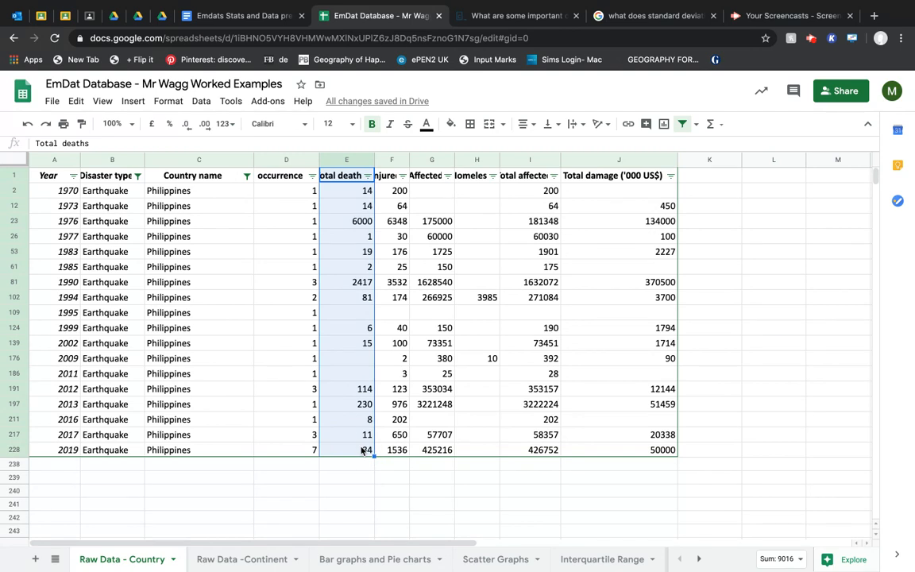
key(super+c)
click(696, 560)
click(494, 560)
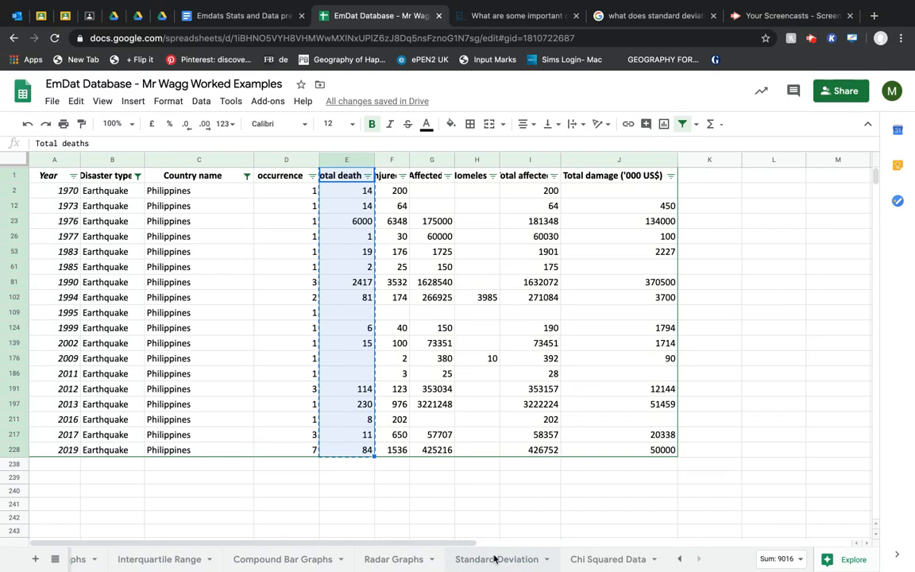
click(65, 188)
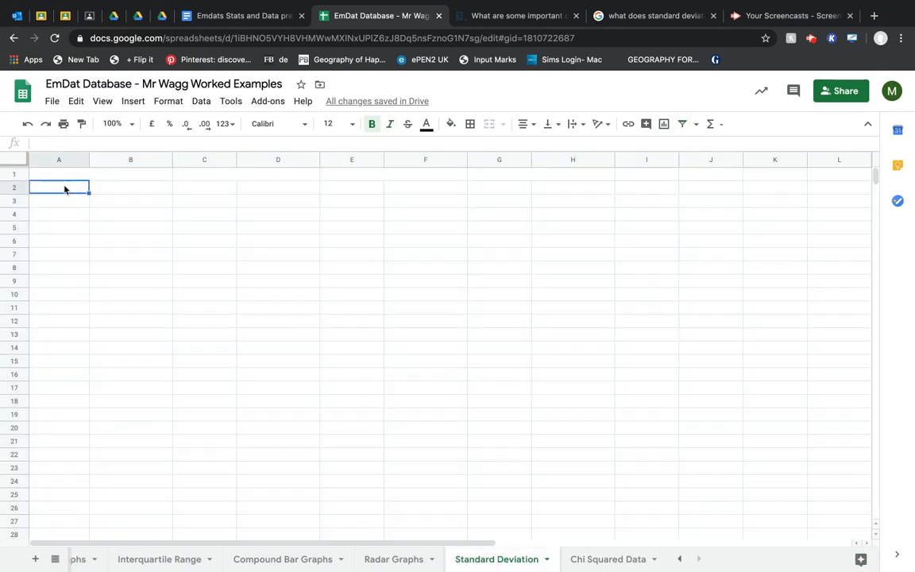
key(super+v)
drag(64, 174, 509, 176)
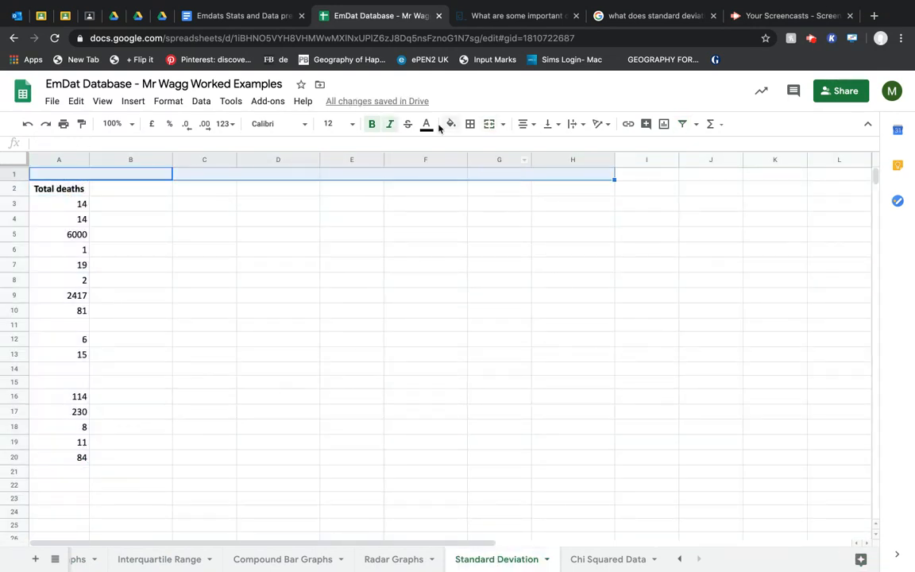
click(486, 128)
click(187, 188)
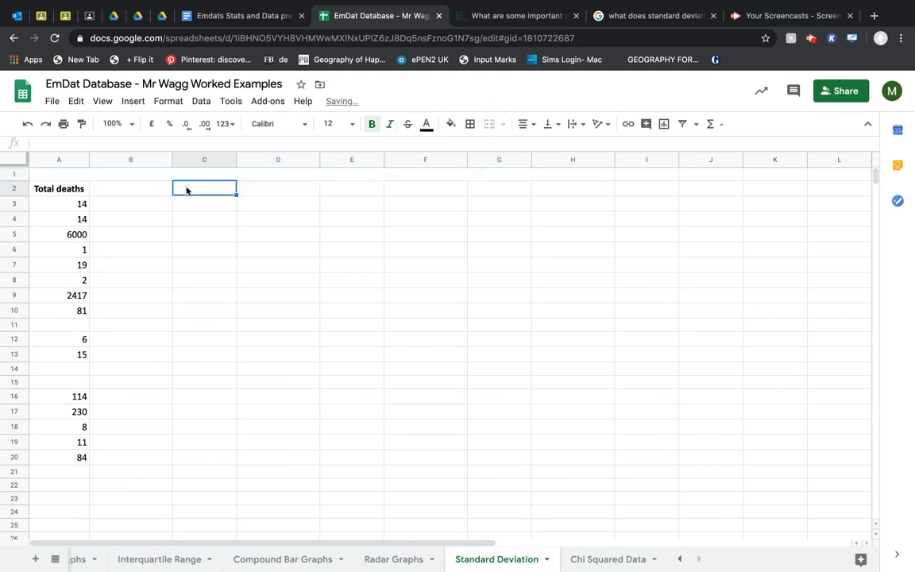
click(84, 174)
click(27, 125)
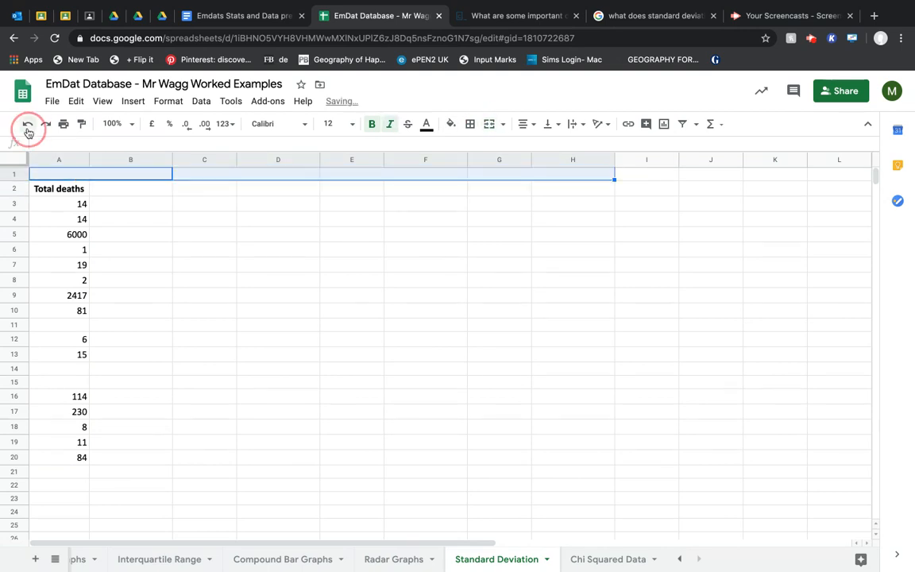
click(158, 201)
Change the header in A2 to "Earthquake deaths" and fit column A to its width.
click(54, 184)
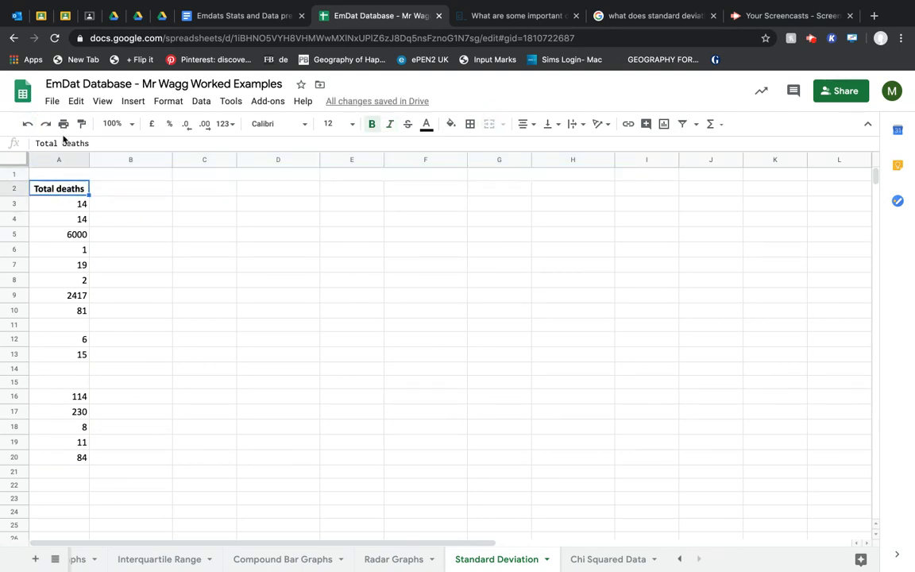
drag(57, 144, 48, 143)
text(Earthqukes)
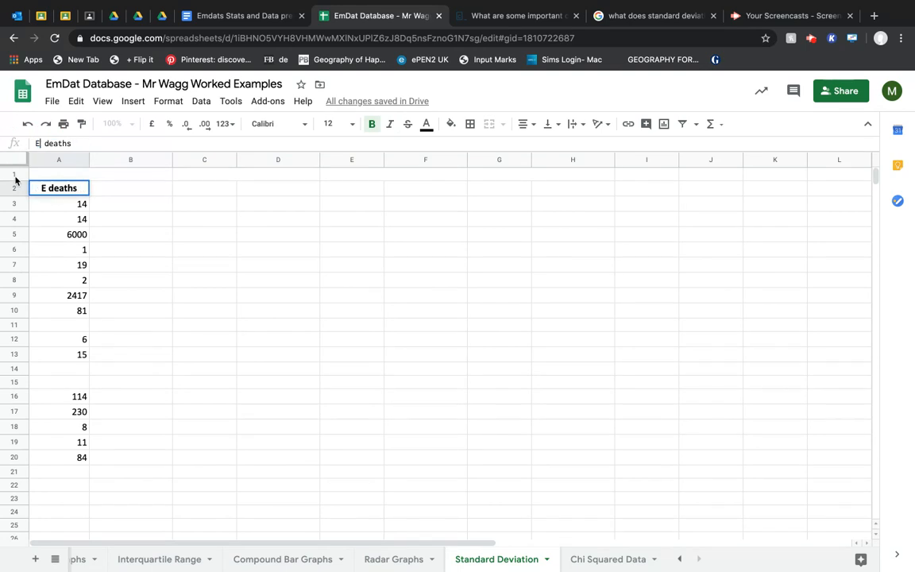
key(BackSpace)
key(BackSpace)
key(BackSpace)
text(ake)
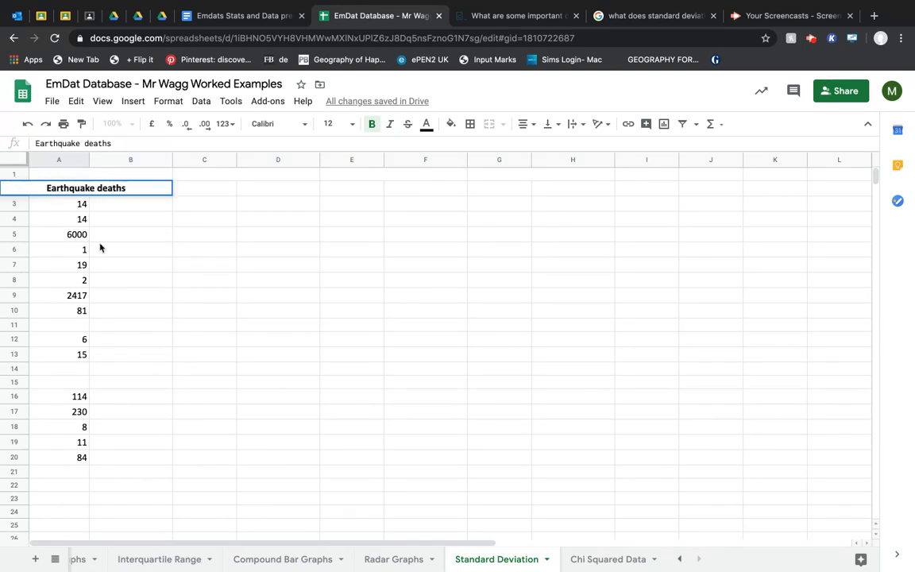
click(120, 234)
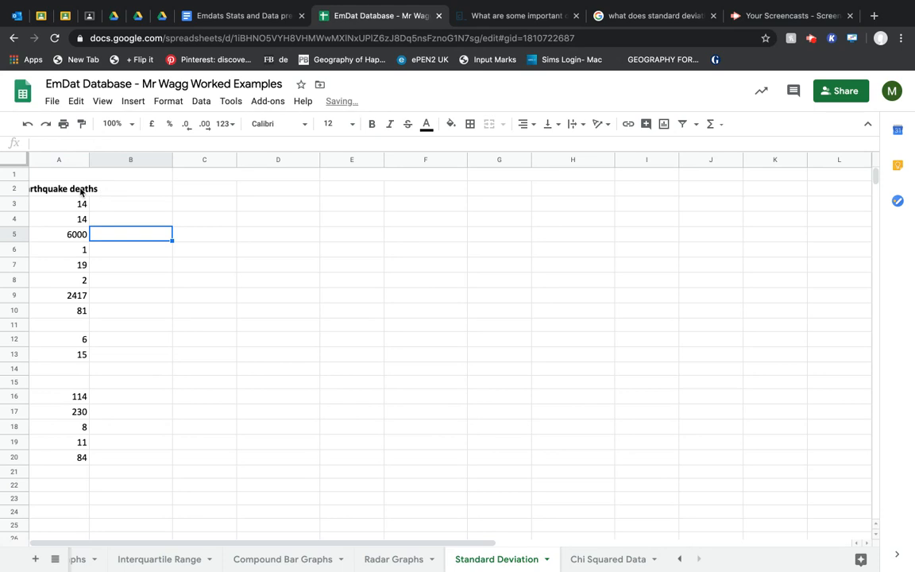
click(98, 188)
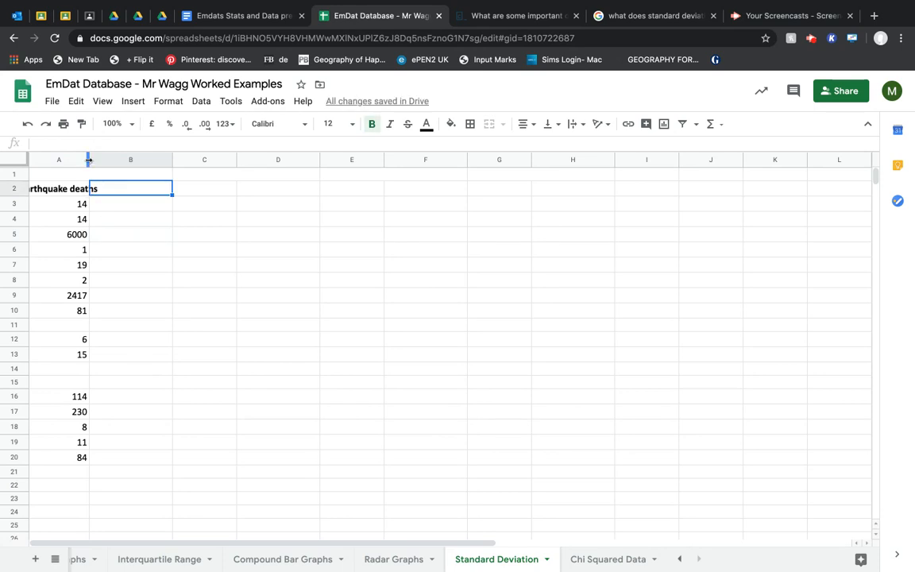
double_click(88, 160)
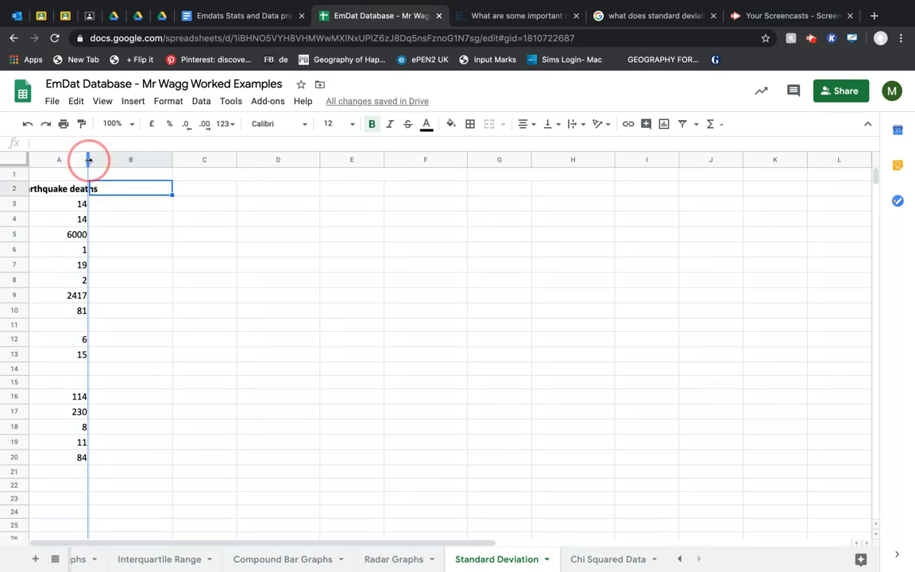
click(85, 173)
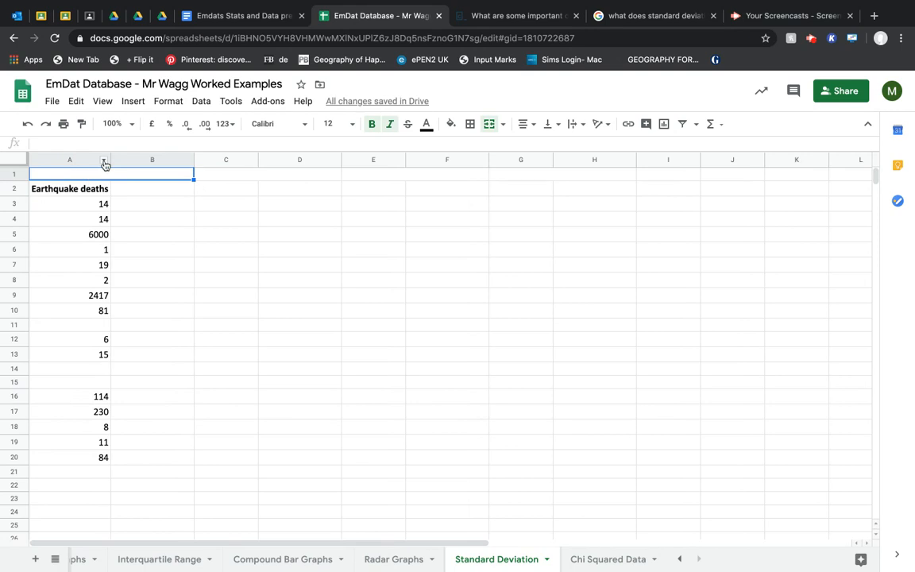
drag(235, 191, 284, 192)
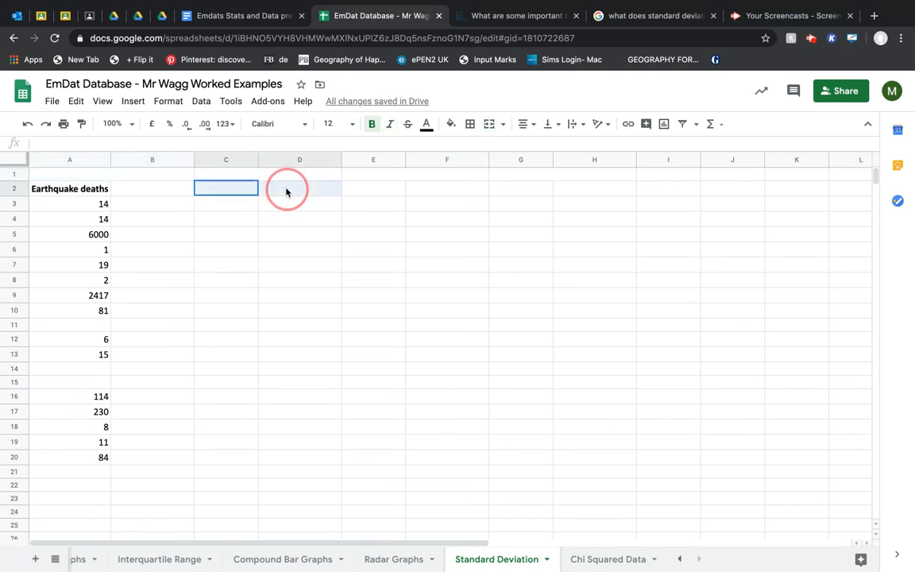
click(489, 125)
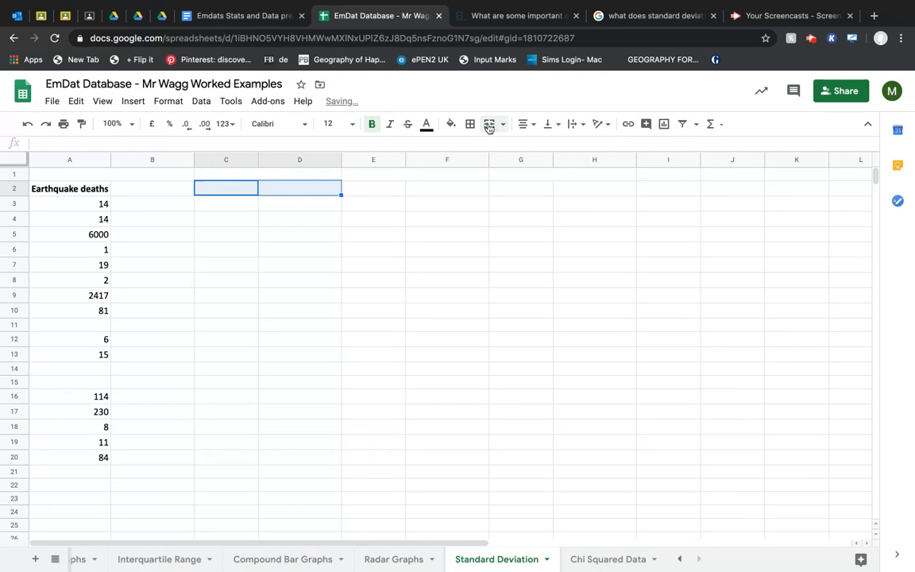
Enter the country headings Philippines, Haiti, USA and Japan across the merged cells of row 1.
click(73, 178)
text(Phill)
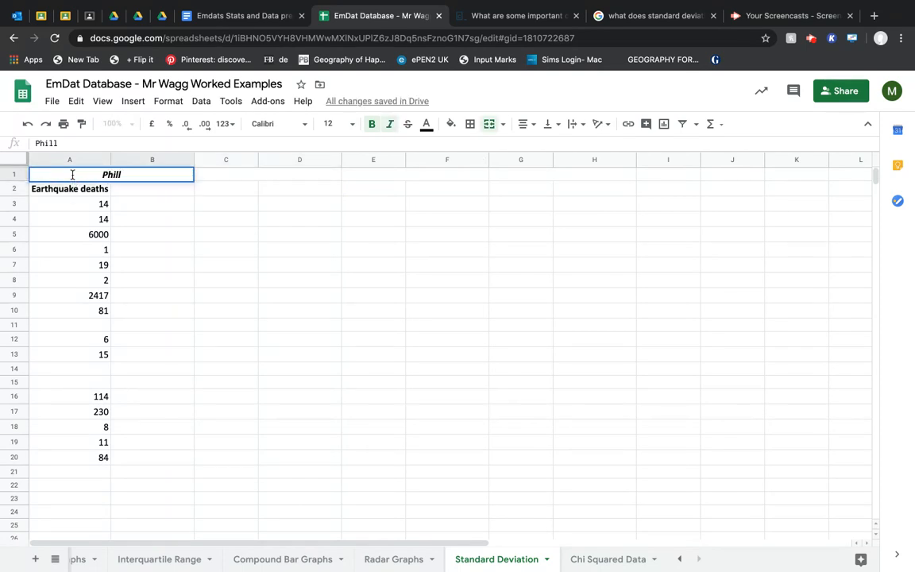
key(BackSpace)
text(ippines)
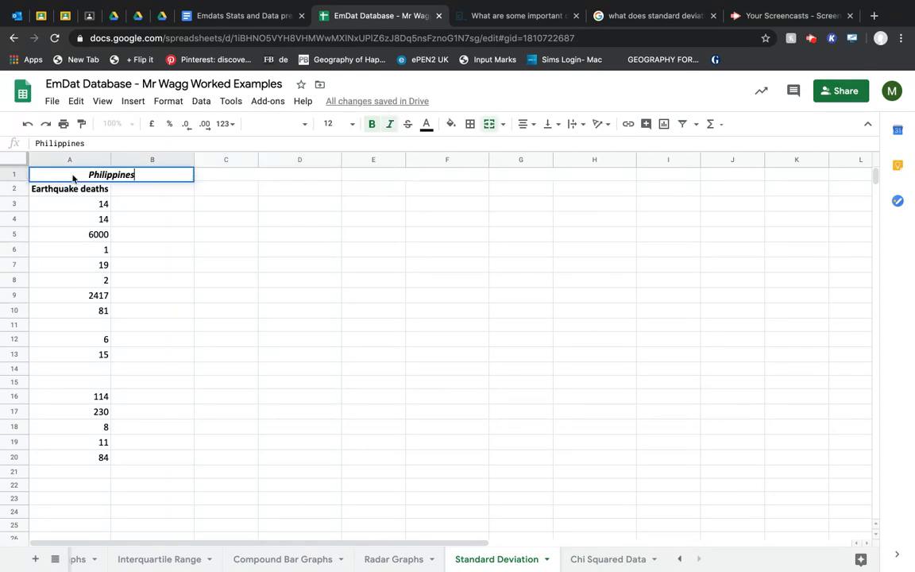
key(Tab)
text(Haiti)
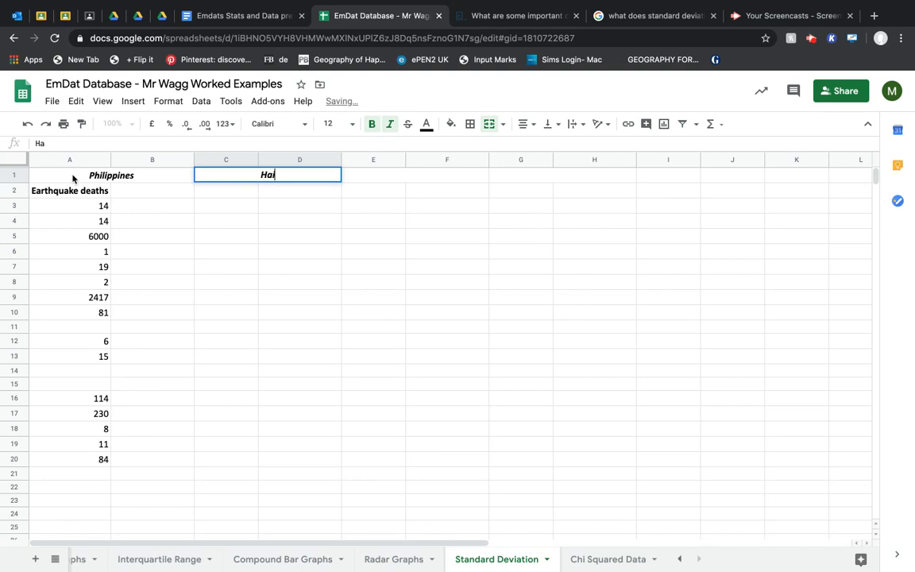
key(Tab)
text(USA)
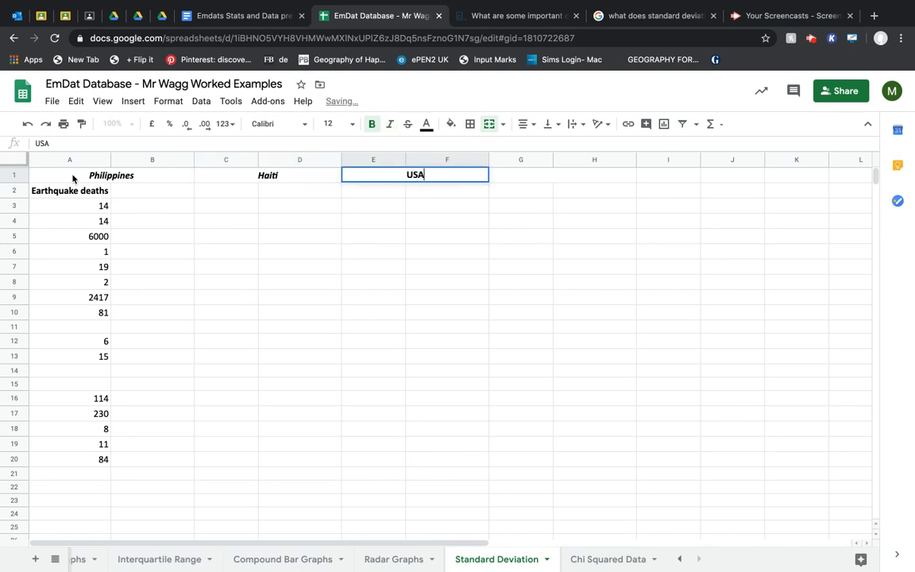
key(Tab)
text(Japan)
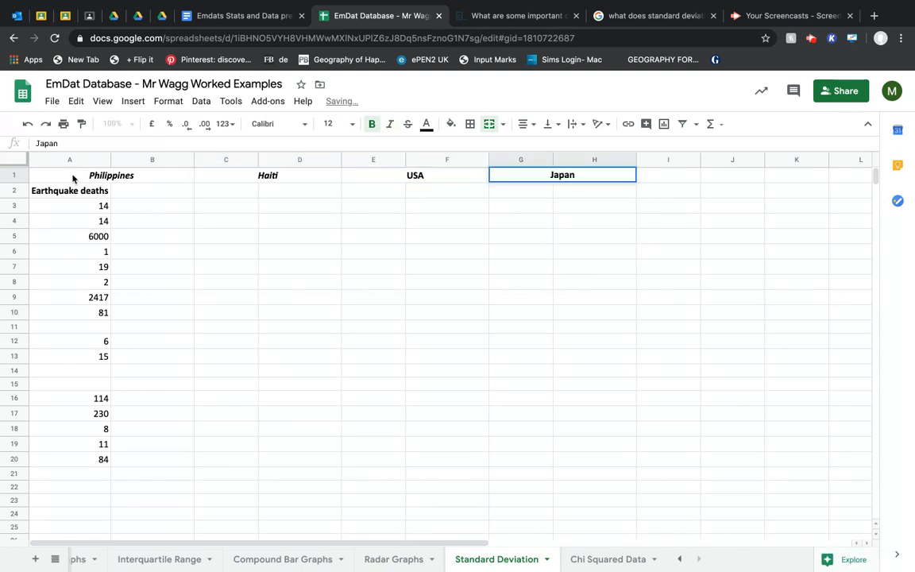
key(Return)
key(Up)
key(Left)
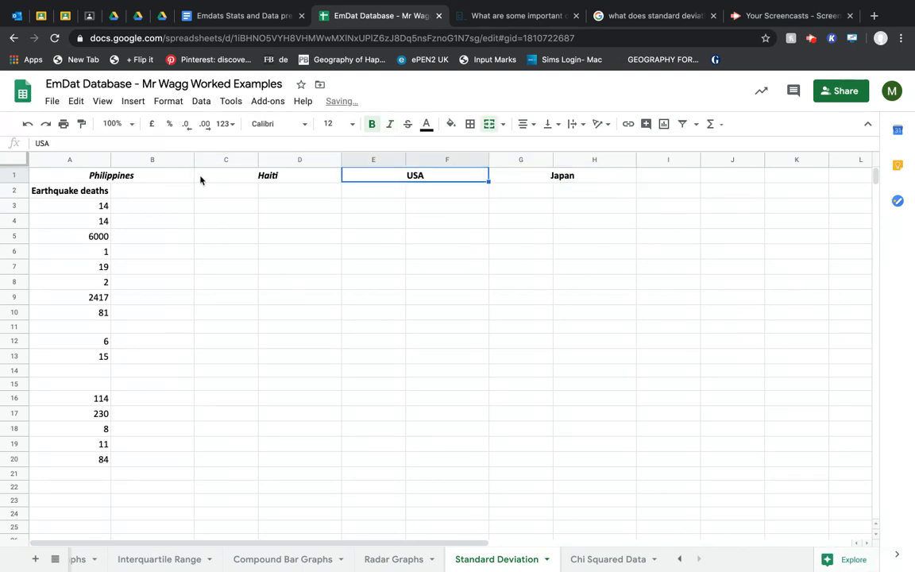
Enter the header "Storm Deaths" in B2 beside the Philippines earthquake column.
drag(232, 194, 286, 192)
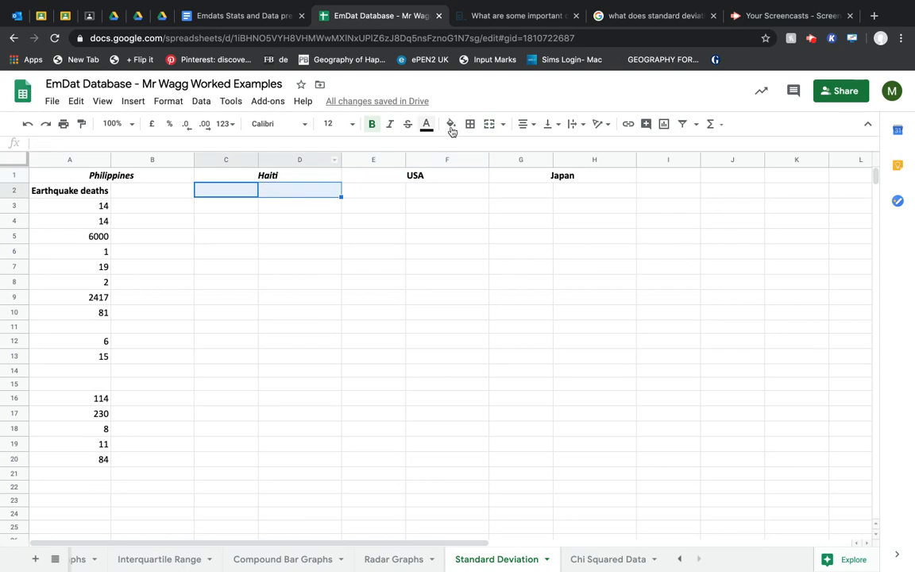
click(133, 191)
text(Storm Deaths)
key(Tab)
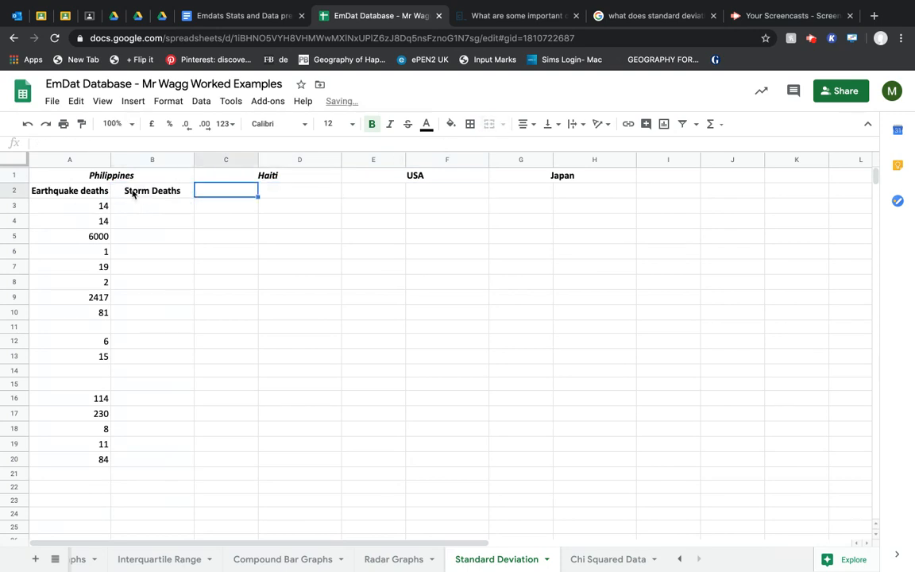
Copy the Earthquake deaths and Storm Deaths headers from A2:B2 to the Haiti, USA and Japan columns, starting at C2, E2 and G2.
drag(46, 190, 150, 193)
key(ctrl+c)
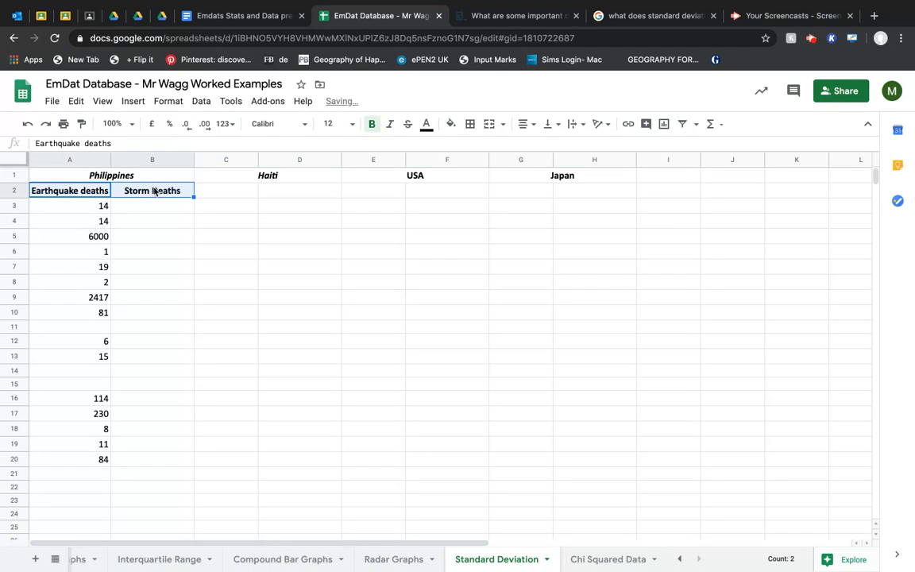
click(236, 189)
key(ctrl+v)
click(378, 190)
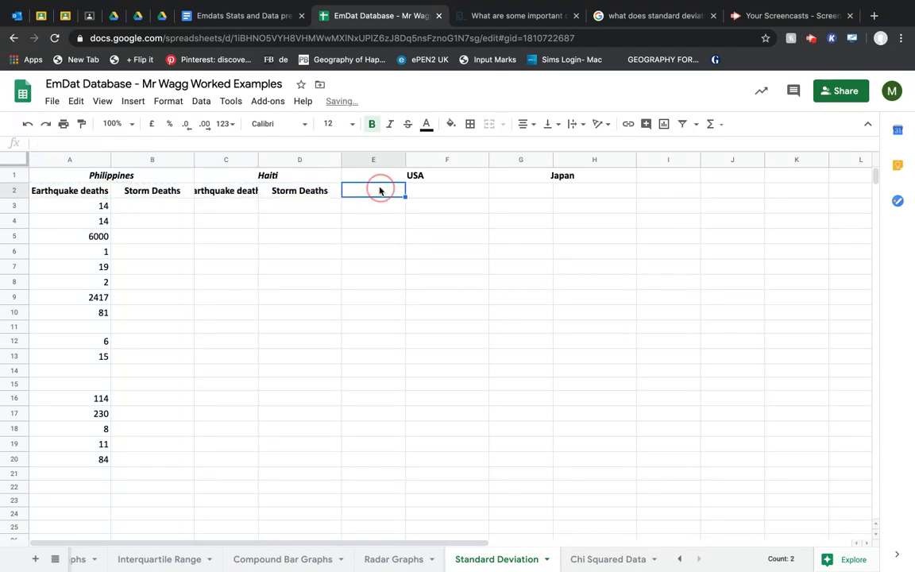
key(ctrl+v)
click(515, 189)
key(ctrl+v)
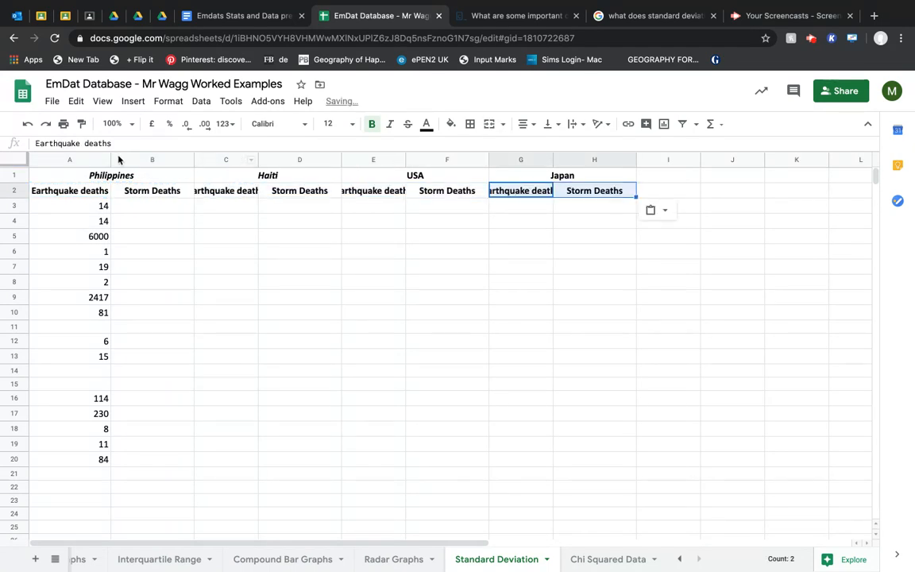
Fit columns B through H to the width of their contents.
drag(150, 165, 636, 158)
double_click(636, 159)
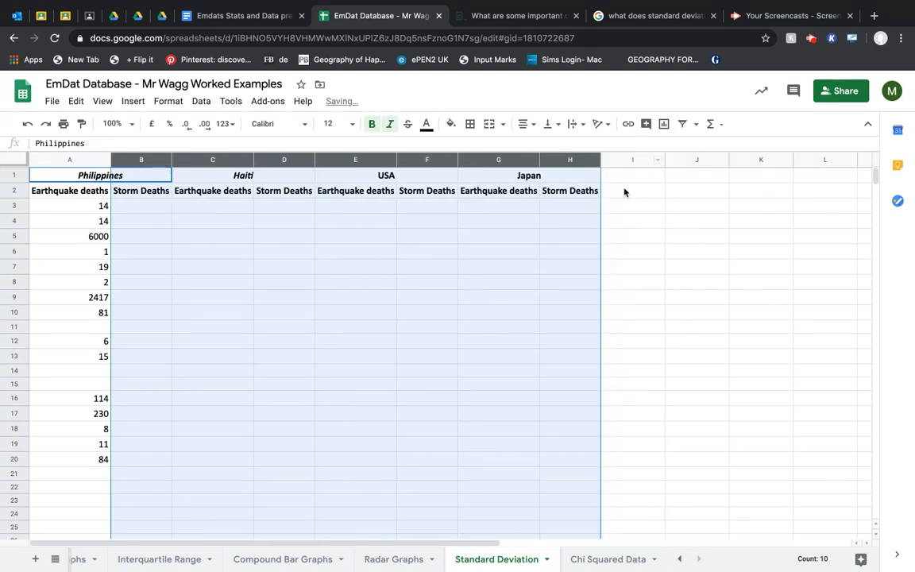
click(629, 191)
Enter the results table headers "Country", "Earthquakes SD" and "Storm SD" in J2, K2 and L2.
click(683, 190)
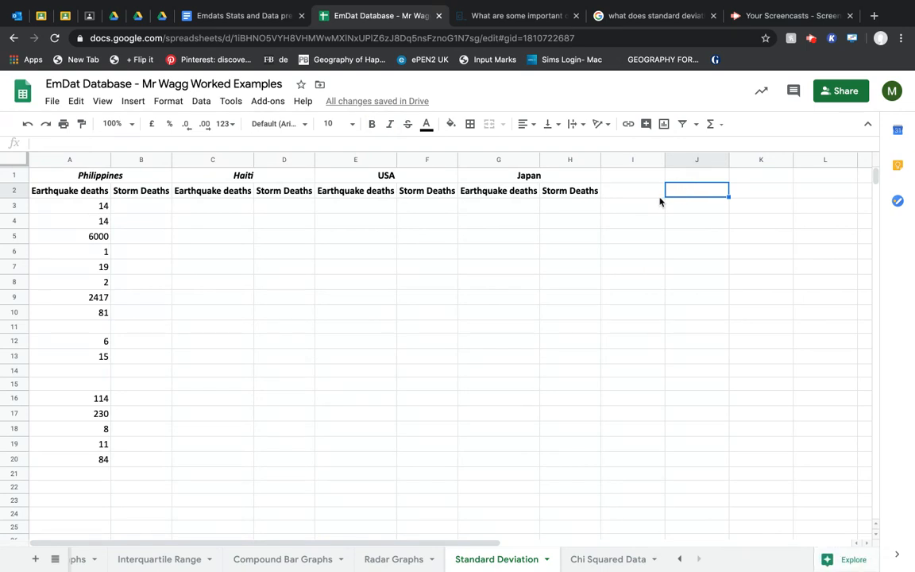
key(Up)
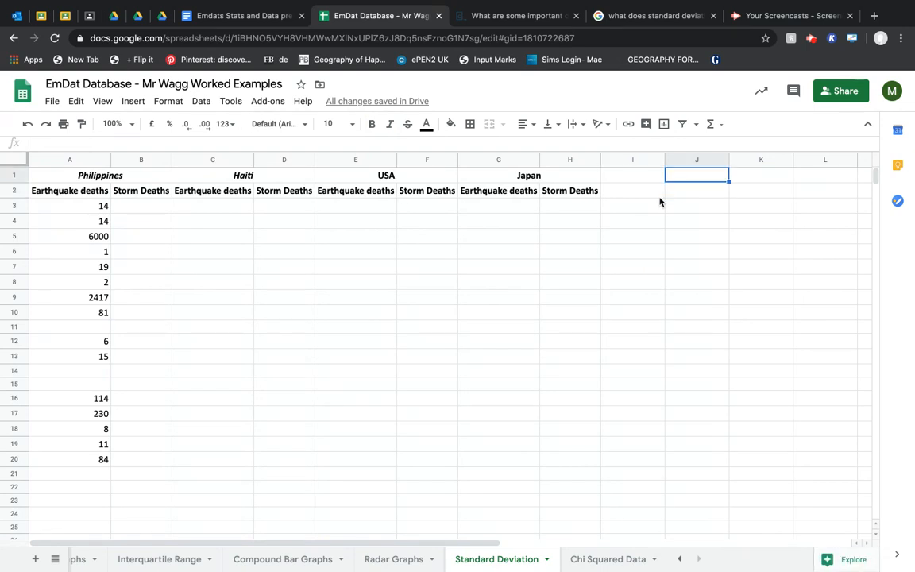
key(Down)
text(Country)
key(Tab)
text(Earthquakes)
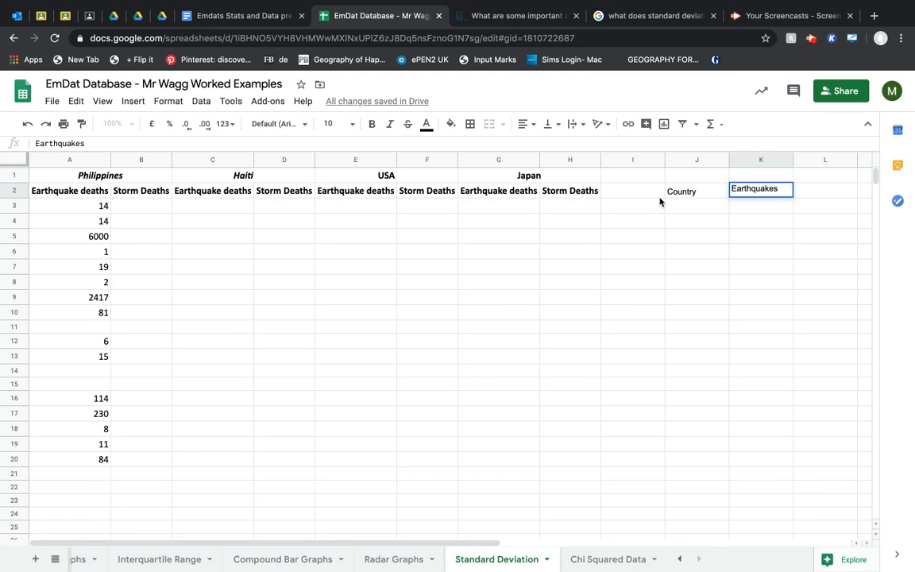
text( SD)
key(Tab)
text(S)
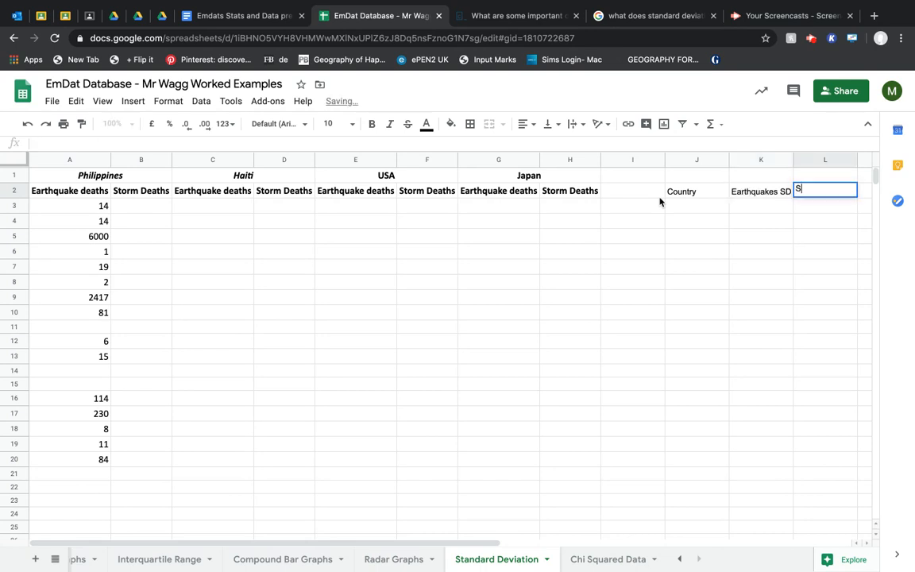
text(torm SD)
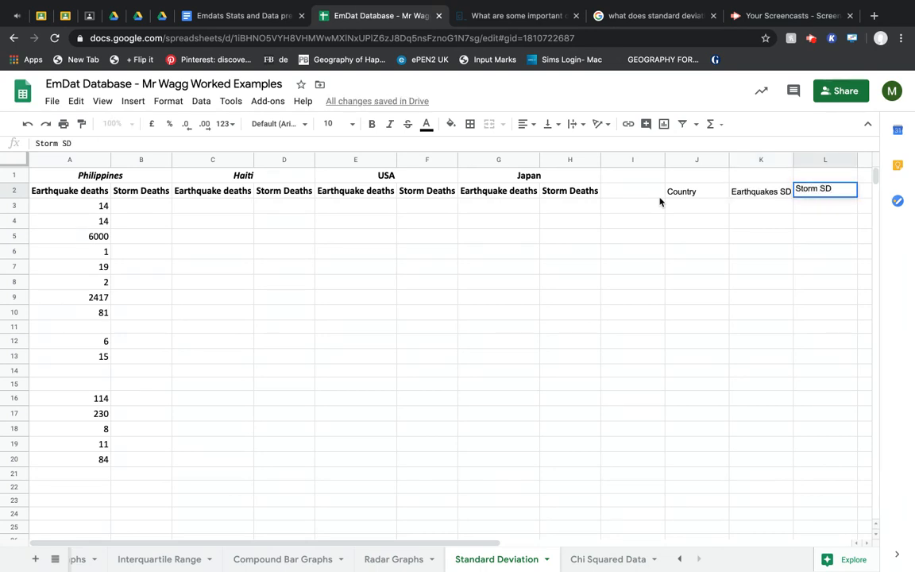
key(Return)
List Philippines, Haiti, USA and JAPAN in J3:J6 under the Country header.
key(Left)
text(Philippines)
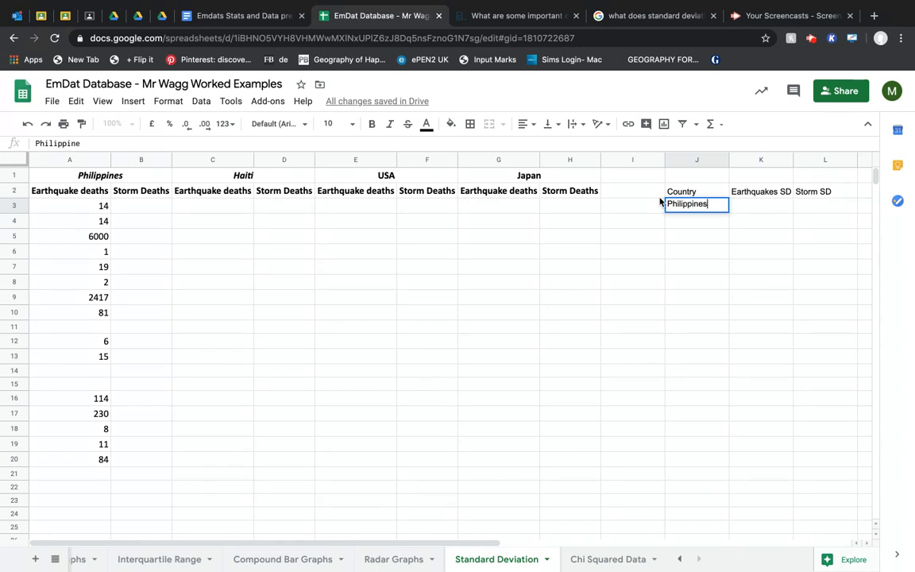
key(Return)
text(J)
key(BackSpace)
text(Haiti)
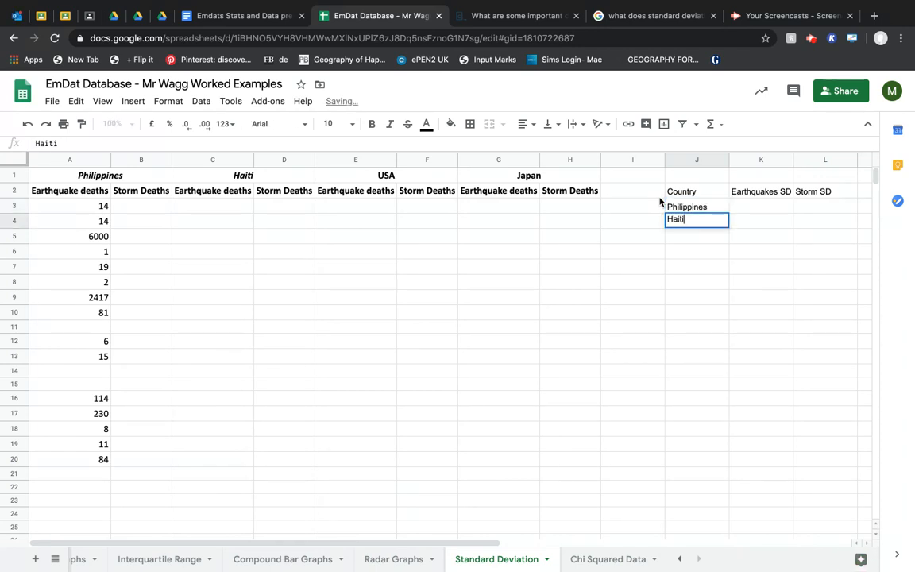
key(Return)
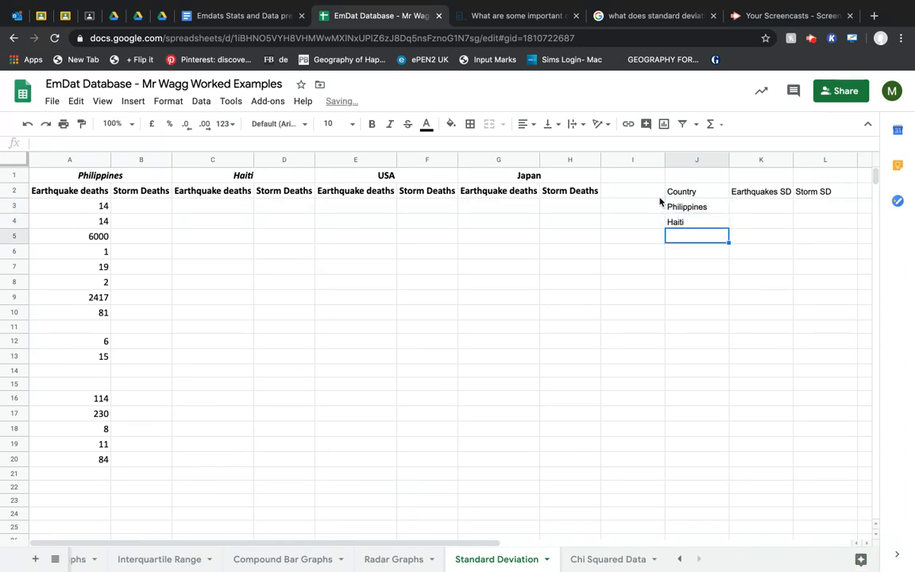
text(USA)
key(Return)
text(JAPAN)
key(Right)
key(Up)
key(Up)
key(Up)
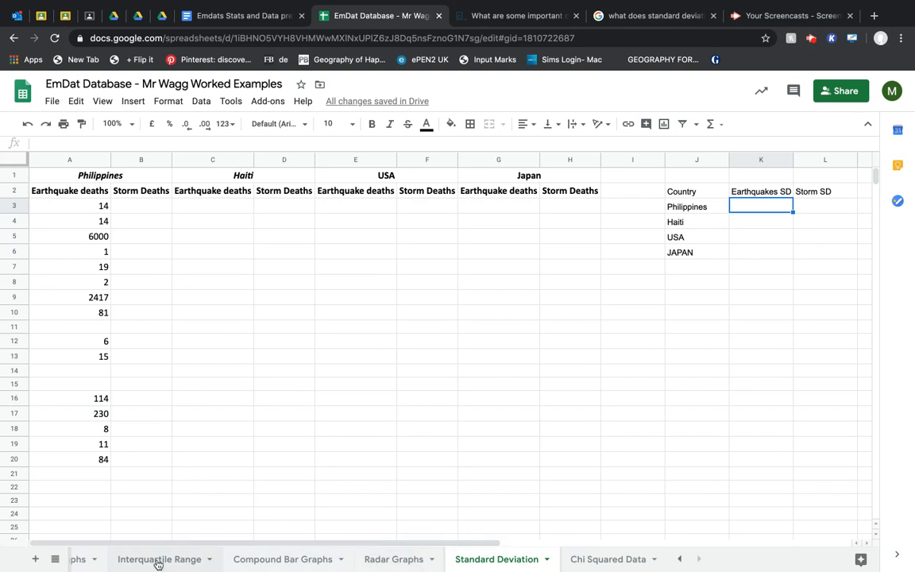
Change the Disaster type filter on the Raw Data - Country sheet from Earthquake to Storm.
click(680, 561)
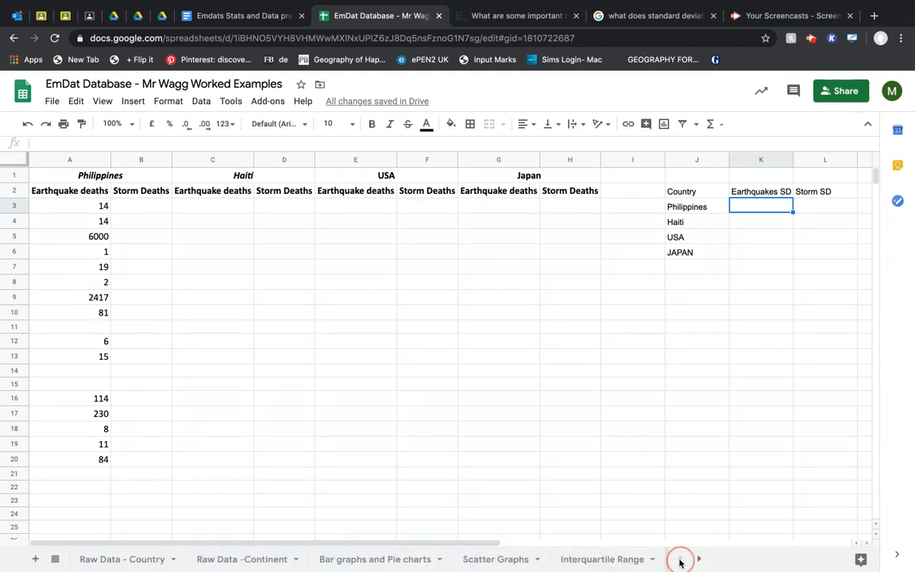
click(131, 561)
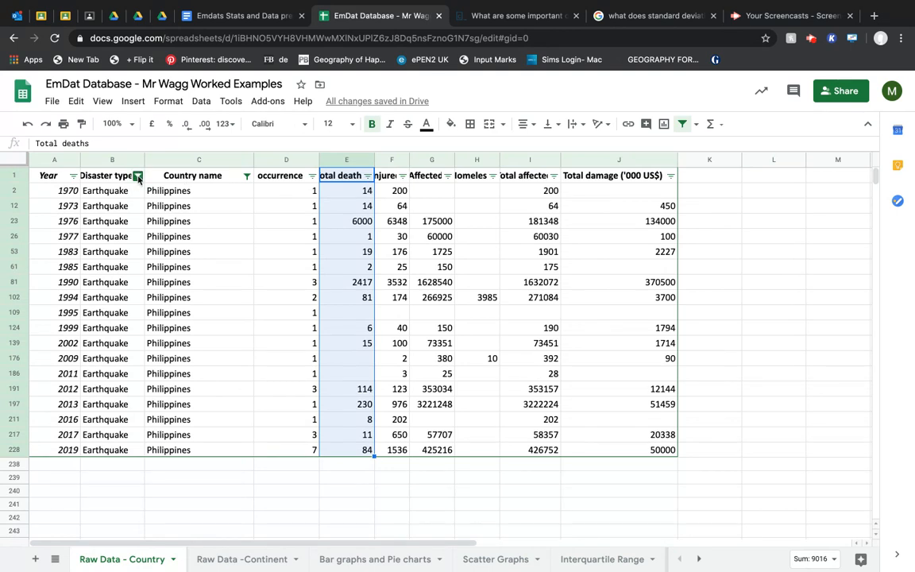
click(138, 177)
click(191, 408)
click(197, 389)
click(287, 491)
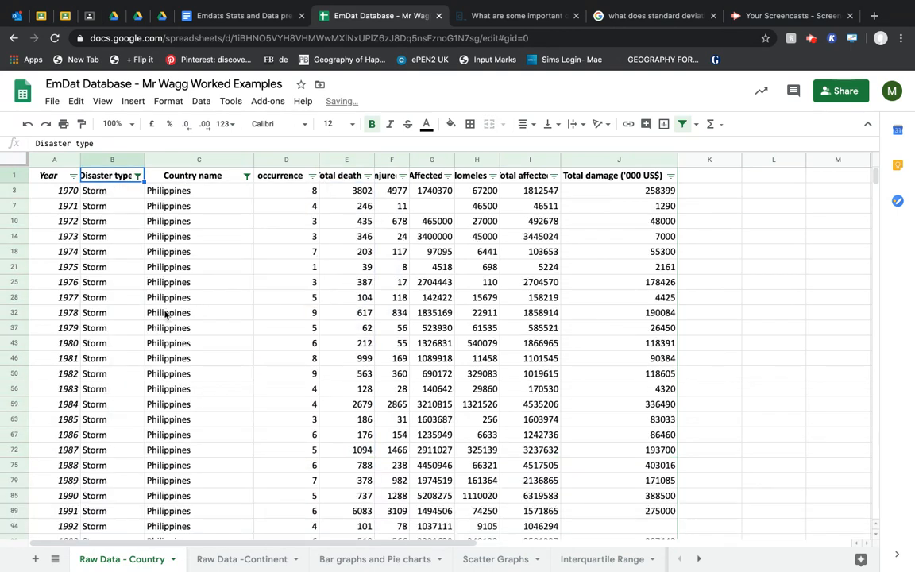
Copy all the filtered Philippines storm Total deaths values into the Standard Deviation sheet, starting at B3.
drag(350, 190, 357, 388)
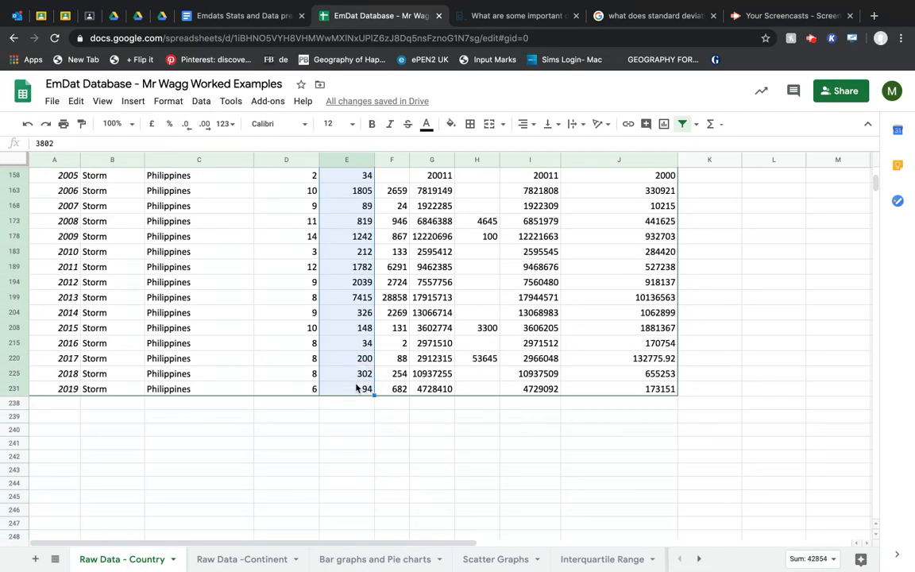
key(ctrl+c)
click(698, 559)
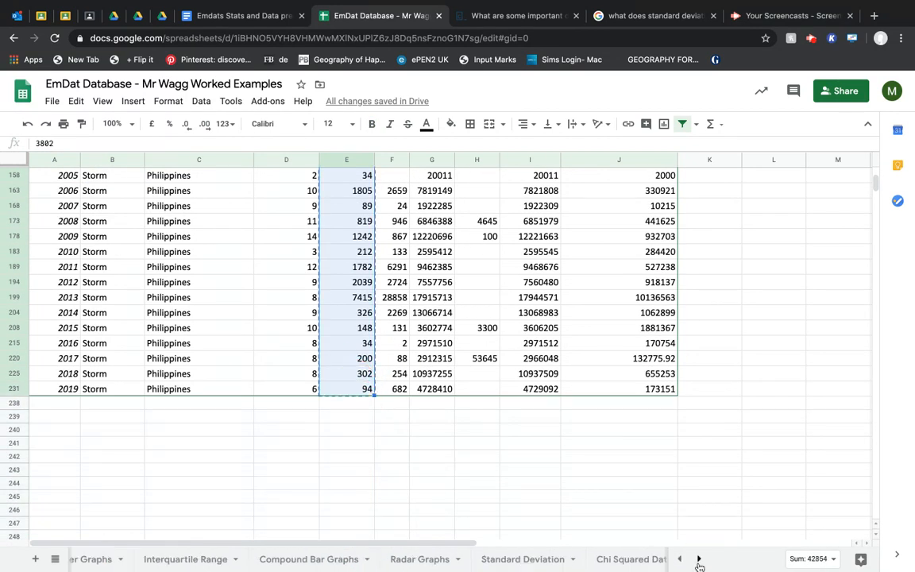
click(518, 559)
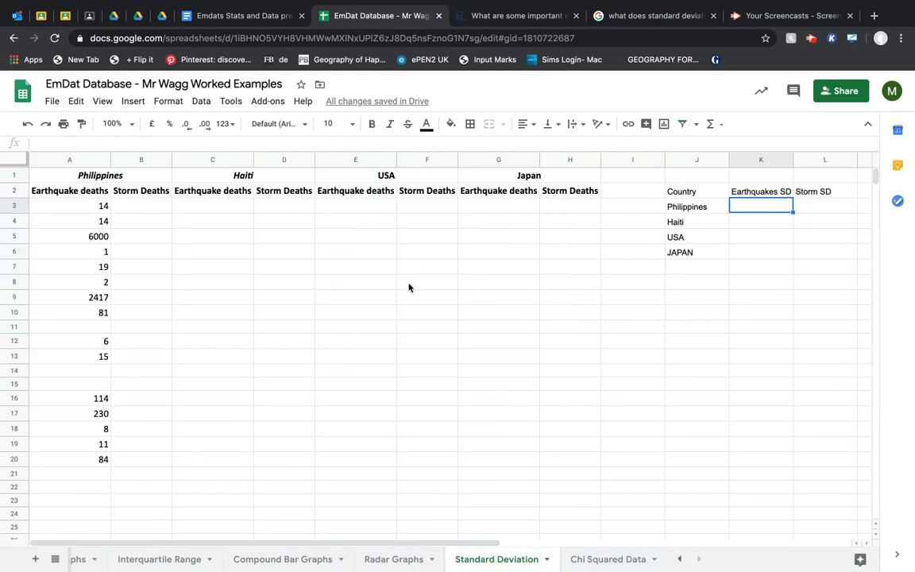
click(128, 205)
key(ctrl+v)
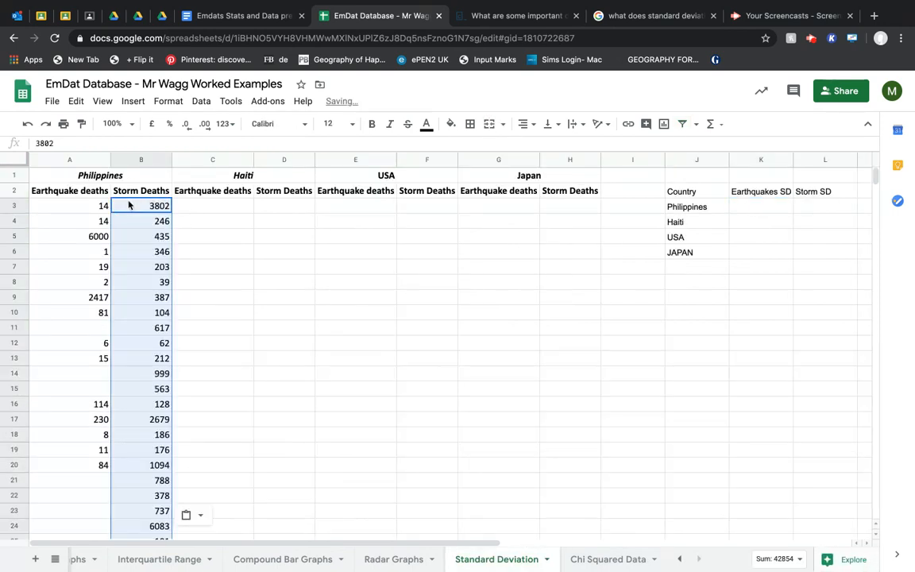
scroll(155, 282, down, 13)
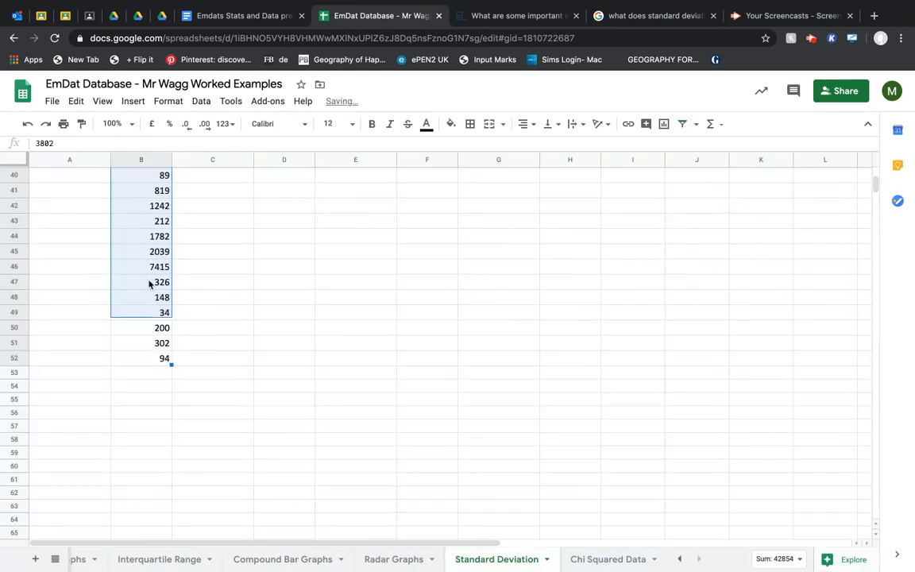
click(284, 357)
scroll(501, 301, up, 13)
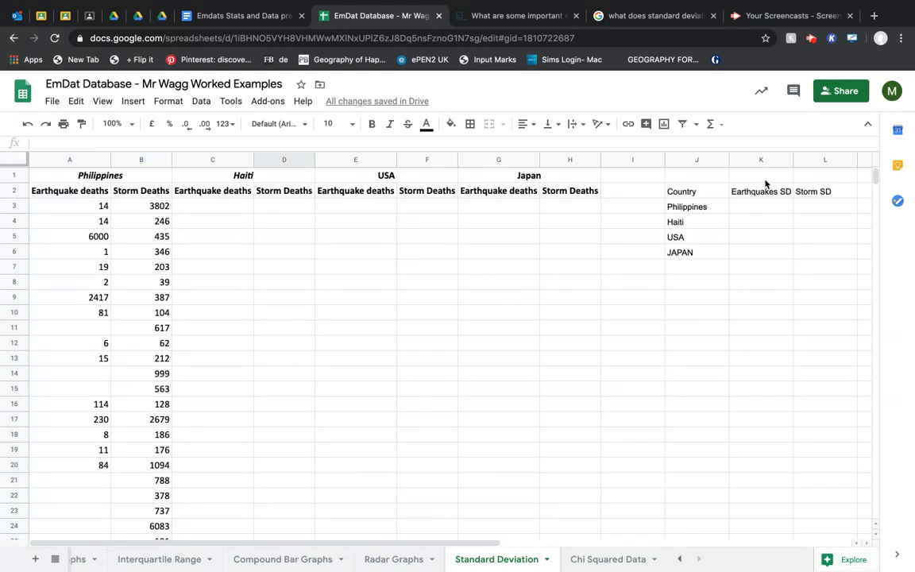
Calculate the standard deviation of the Philippines earthquake deaths in K3 with =STDEV(A3:A20).
drag(414, 545, 415, 545)
click(673, 206)
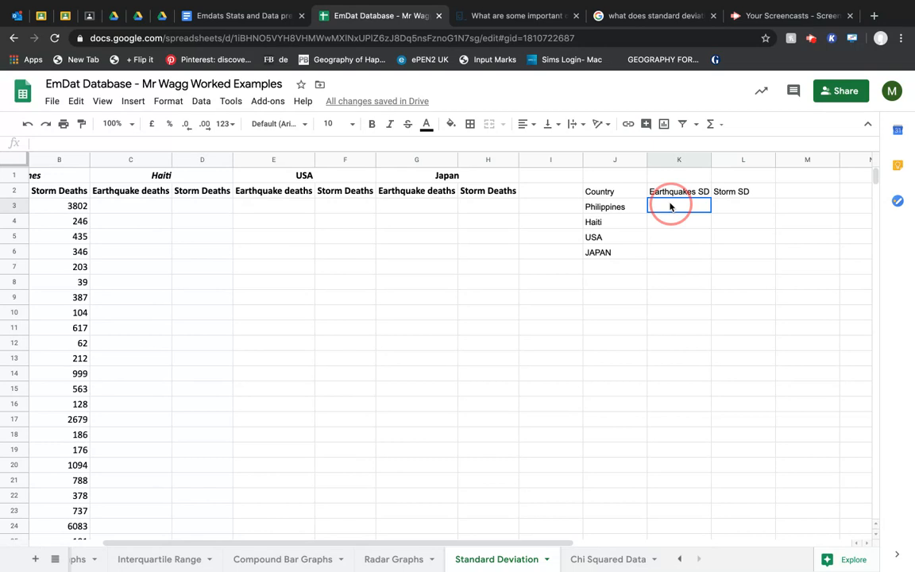
text(=)
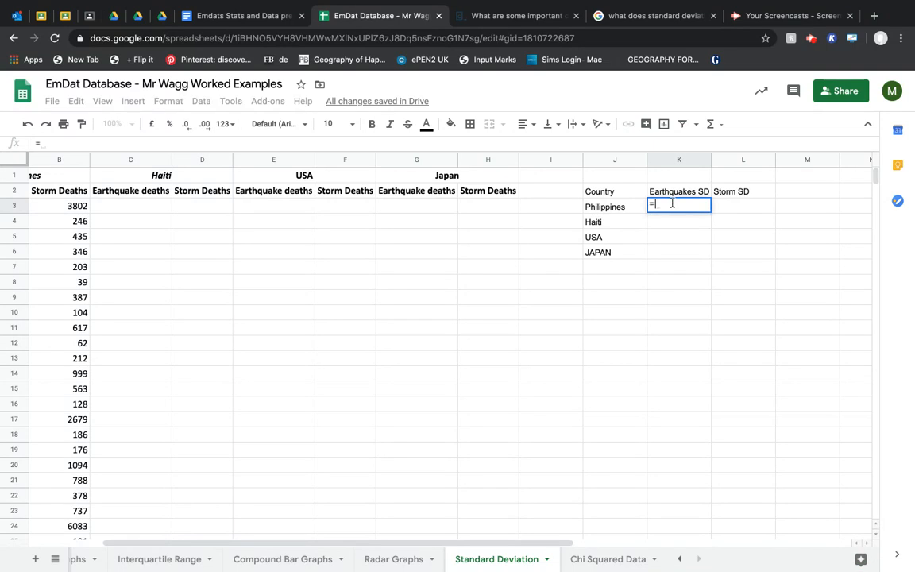
text(stdev)
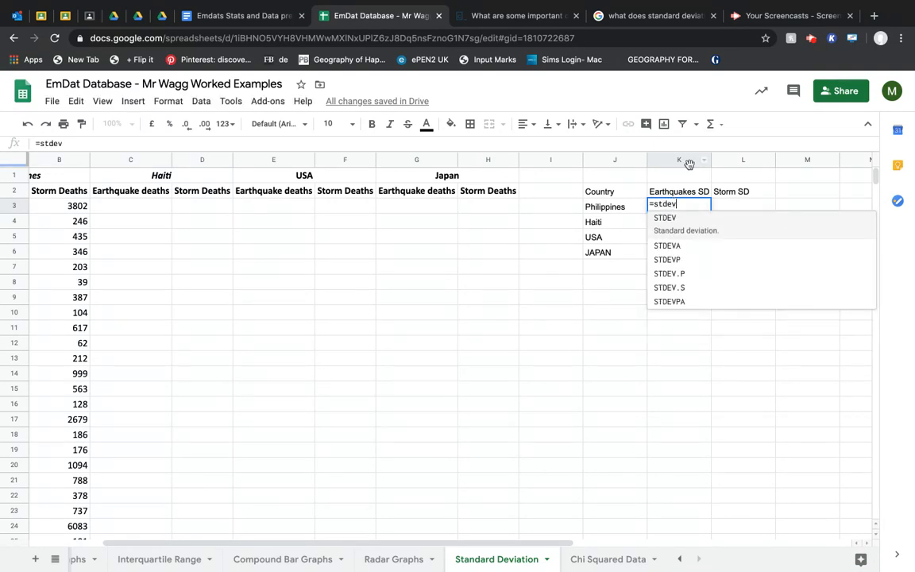
click(681, 219)
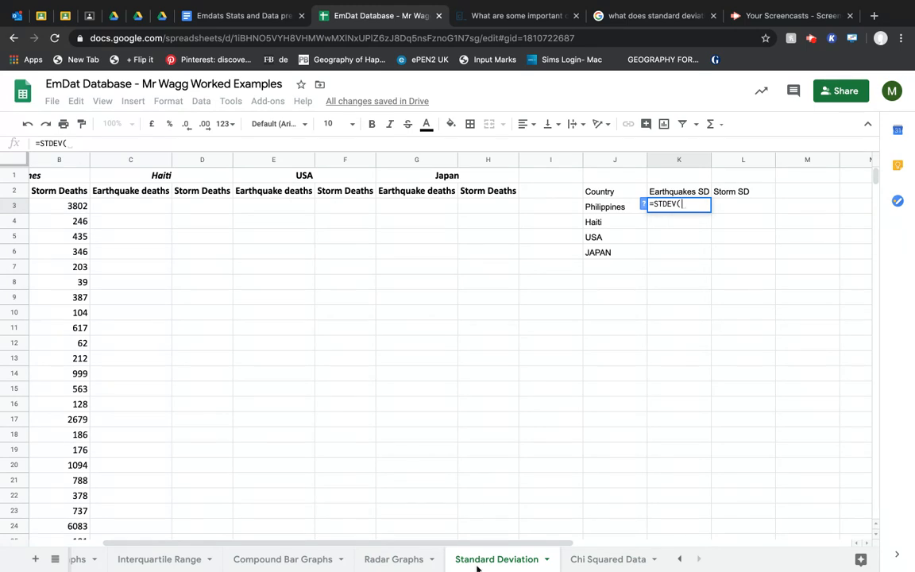
drag(445, 543, 362, 546)
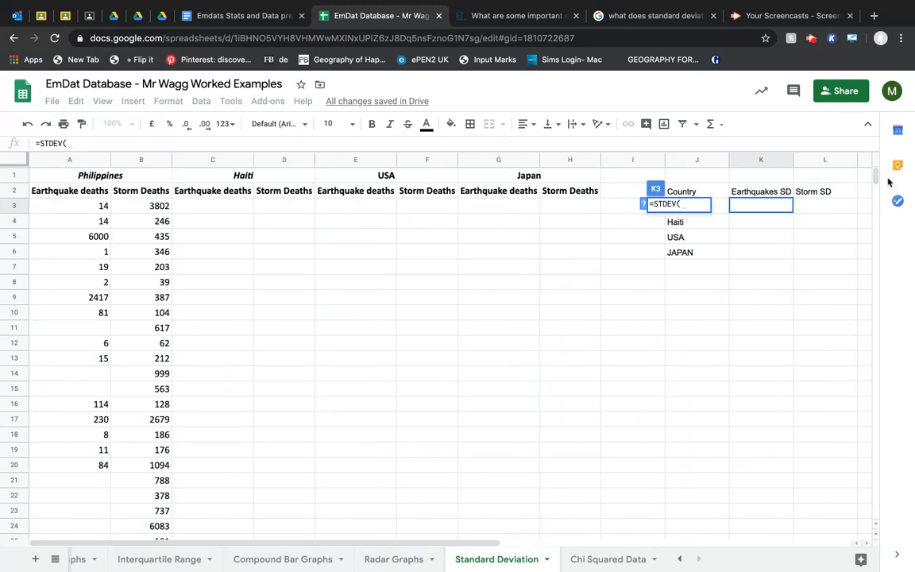
drag(77, 198, 94, 465)
text())
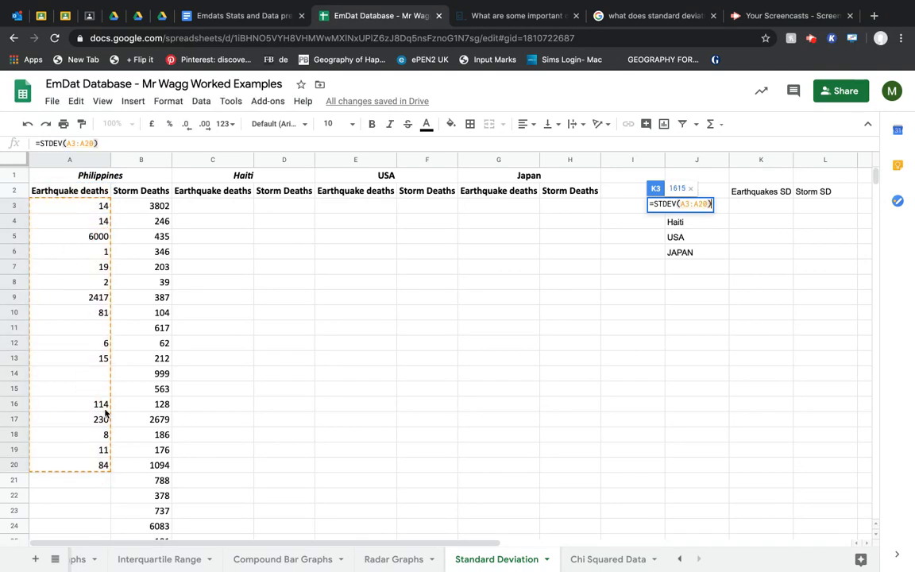
key(Return)
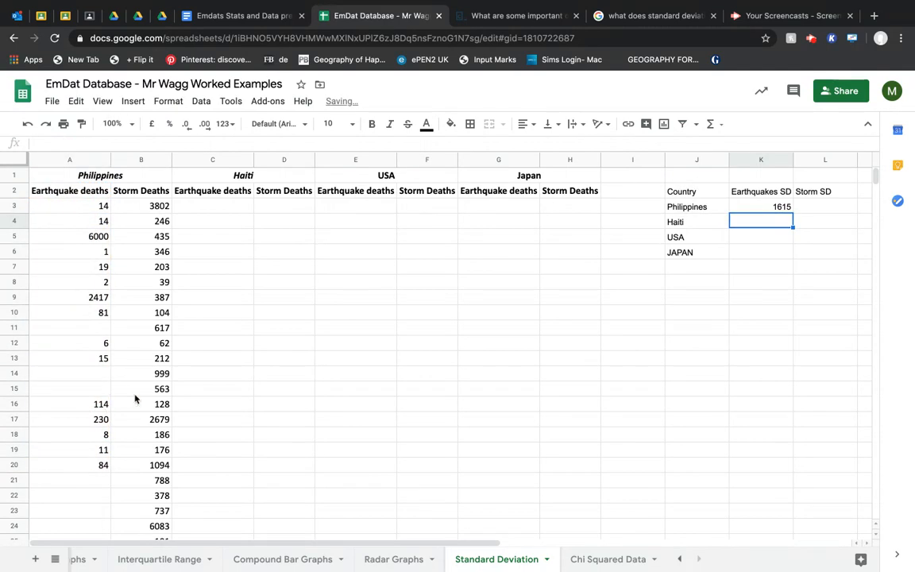
Calculate the standard deviation of the Philippines storm deaths in L3 with =STDEV(B3:B52).
click(779, 208)
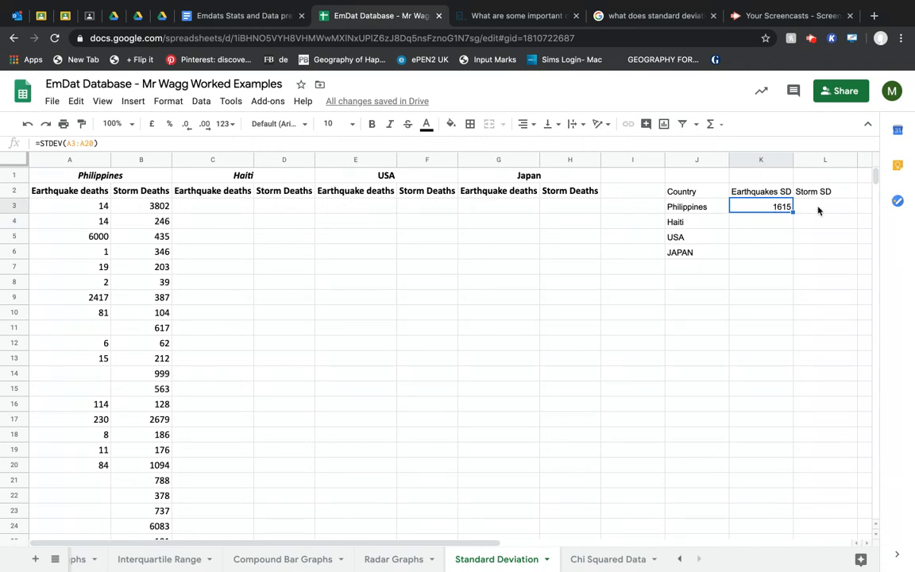
click(819, 208)
text(=)
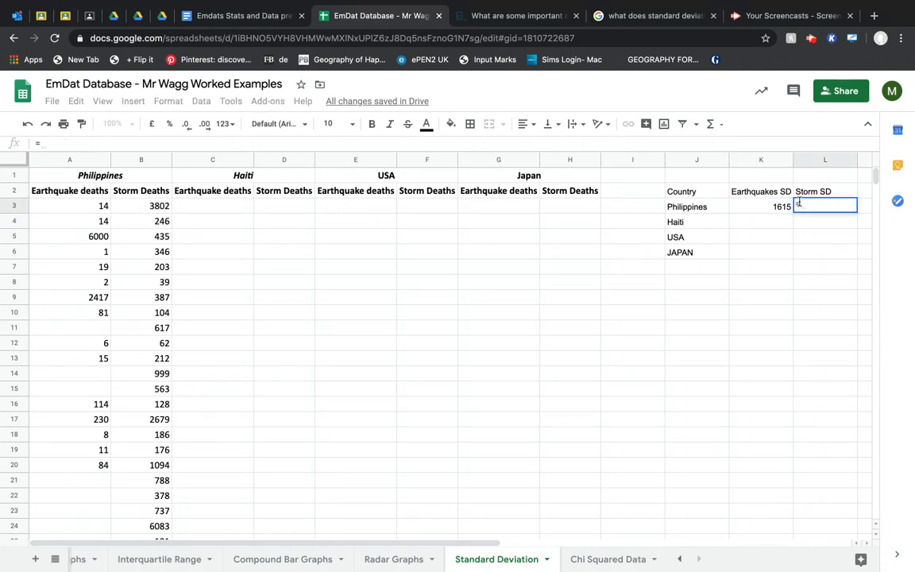
text(st)
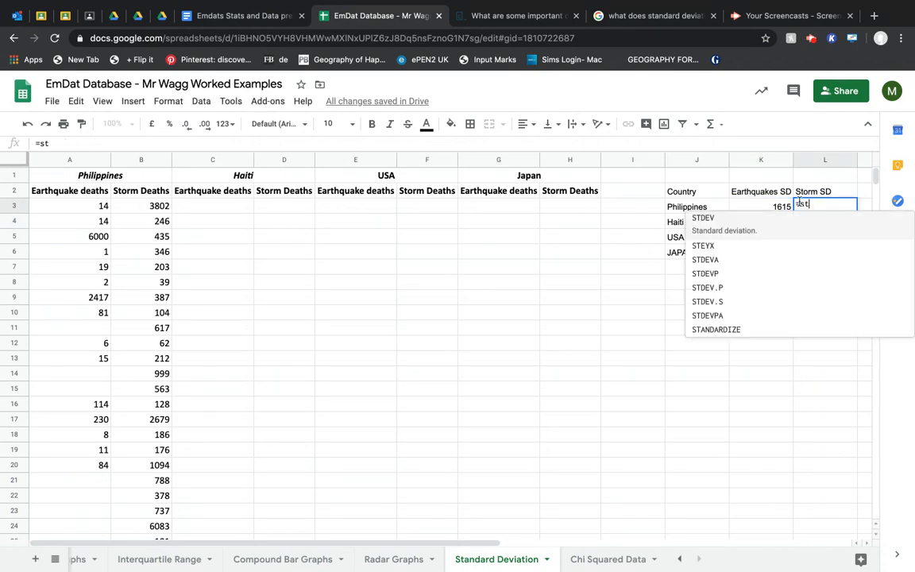
click(735, 220)
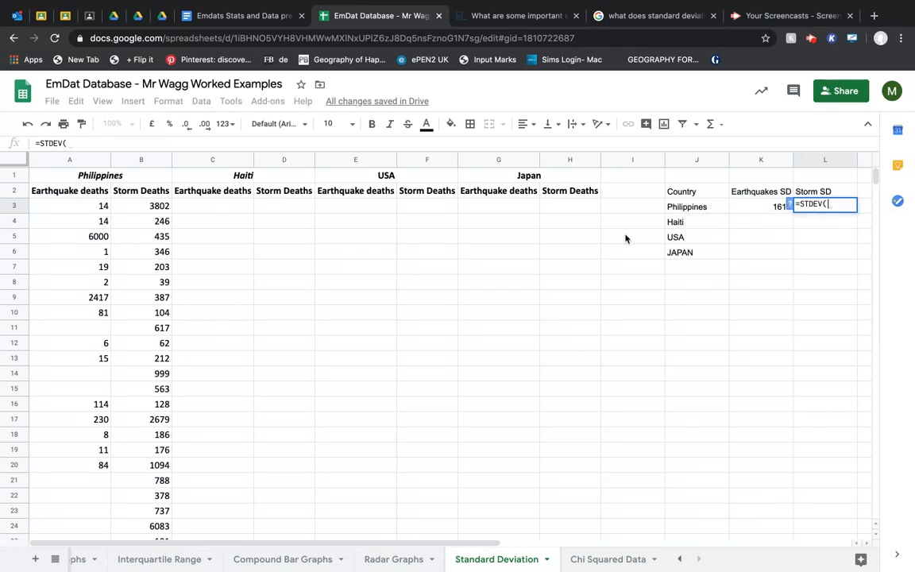
drag(147, 206, 151, 418)
text())
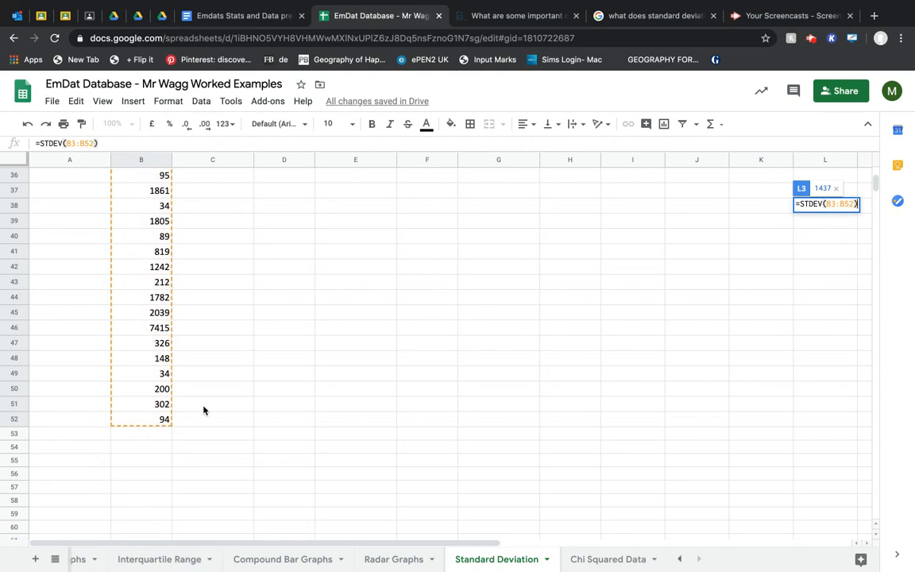
key(Return)
scroll(646, 344, up, 1)
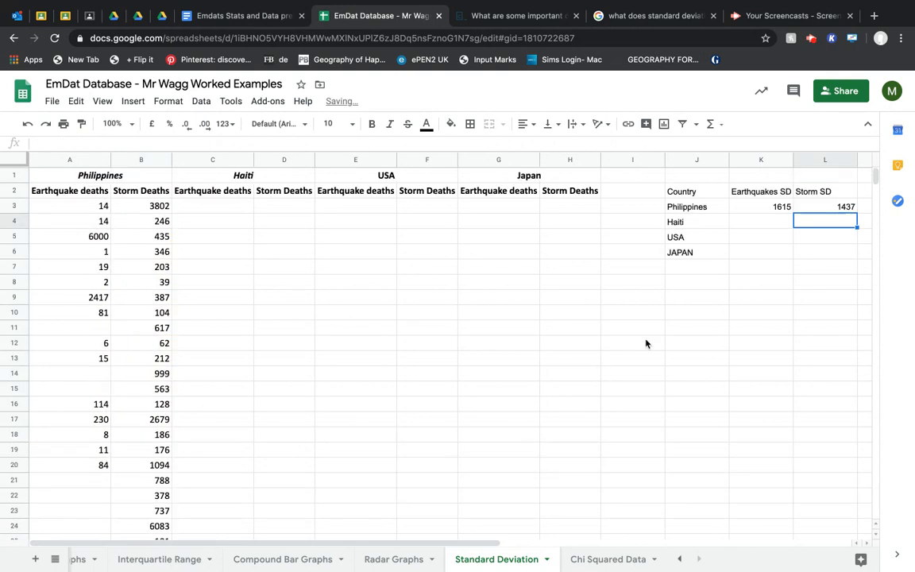
Show the standard deviation results in K3:L6 with four decimal places.
drag(796, 206, 778, 261)
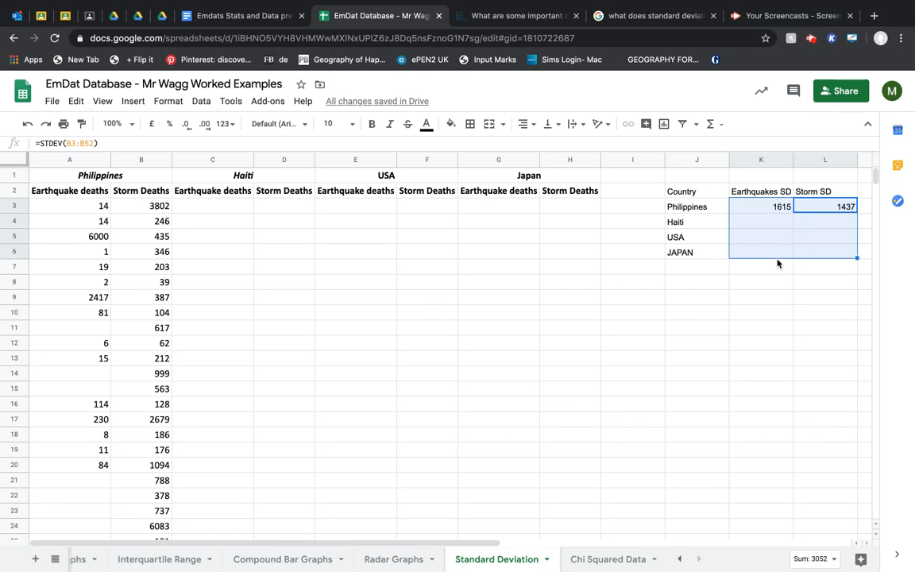
click(206, 125)
click(206, 125)
click(206, 124)
click(206, 125)
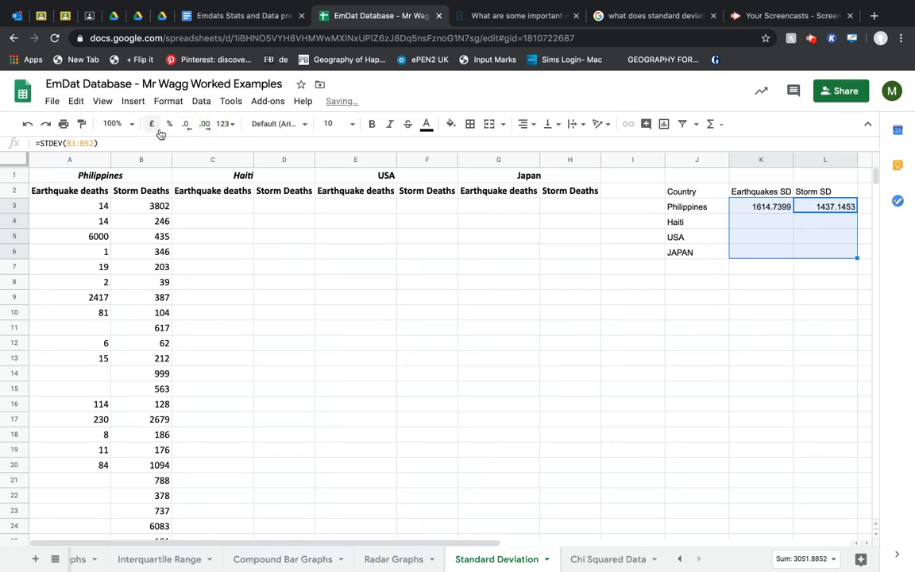
Reduce the standard deviation results in K3:L6 to whole numbers without decimal places.
click(187, 127)
click(187, 127)
click(187, 127)
click(186, 127)
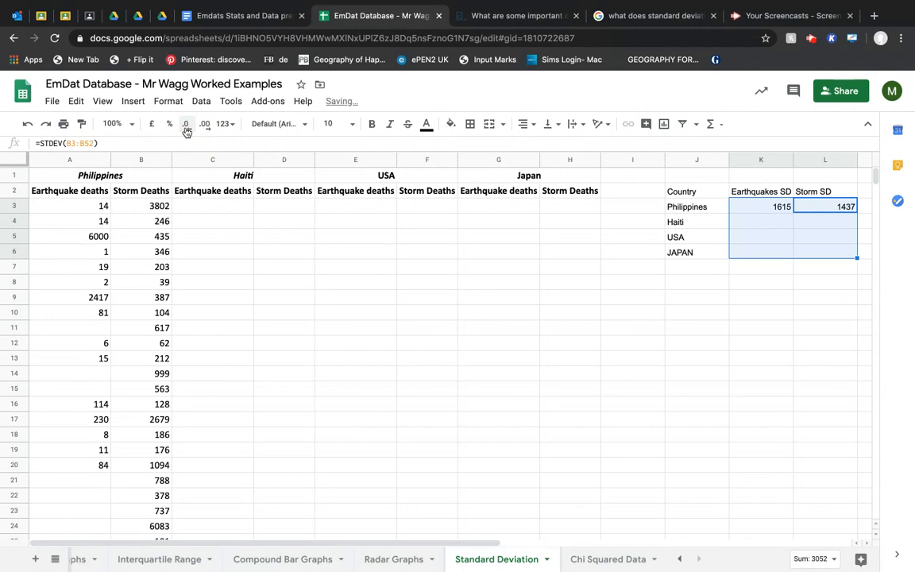
Compare the Philippines earthquake and storm standard deviations in K3 and L3, and review both results columns down to row 6.
click(744, 207)
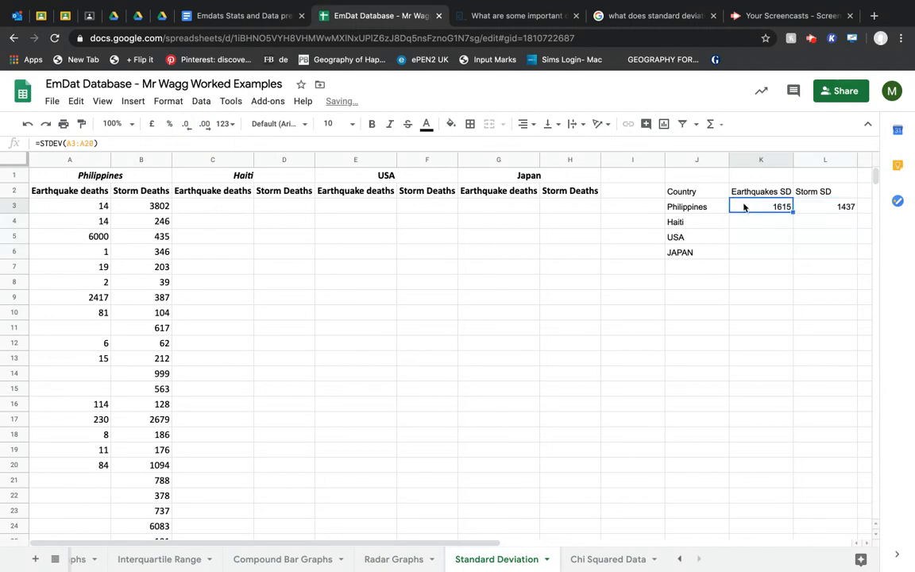
drag(842, 207, 840, 262)
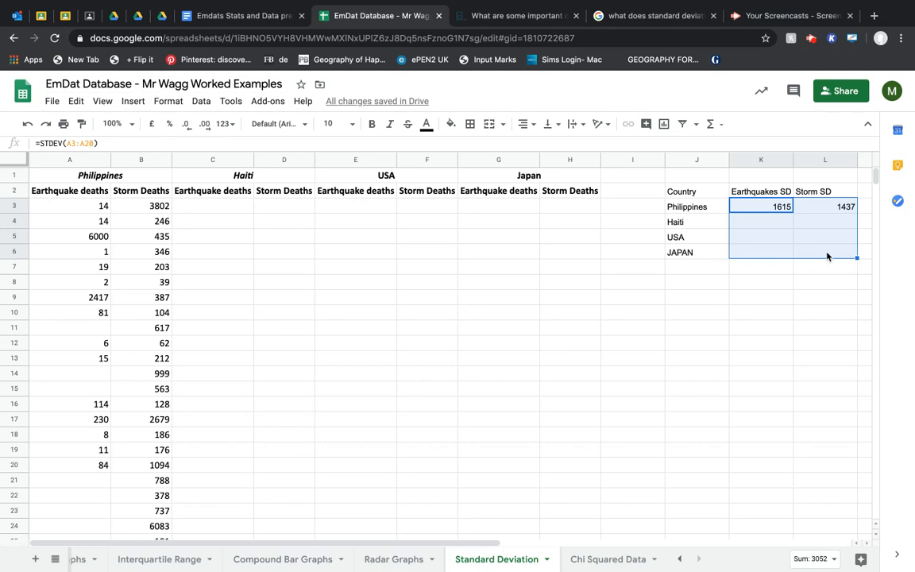
click(741, 207)
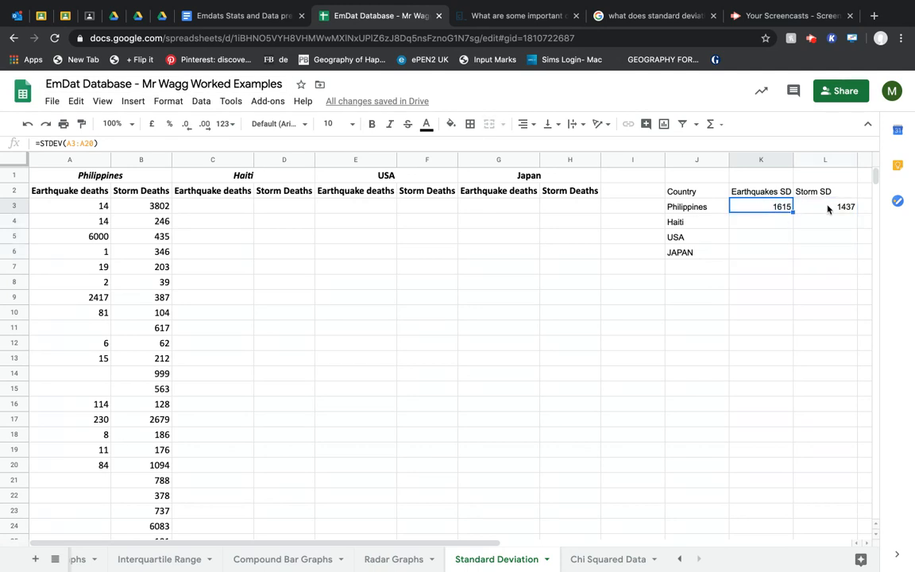
click(827, 208)
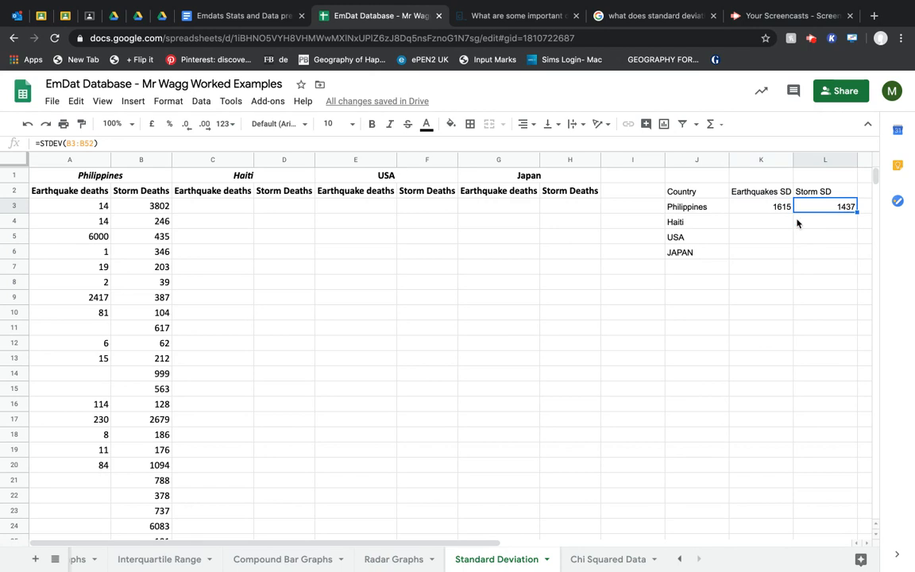
click(774, 211)
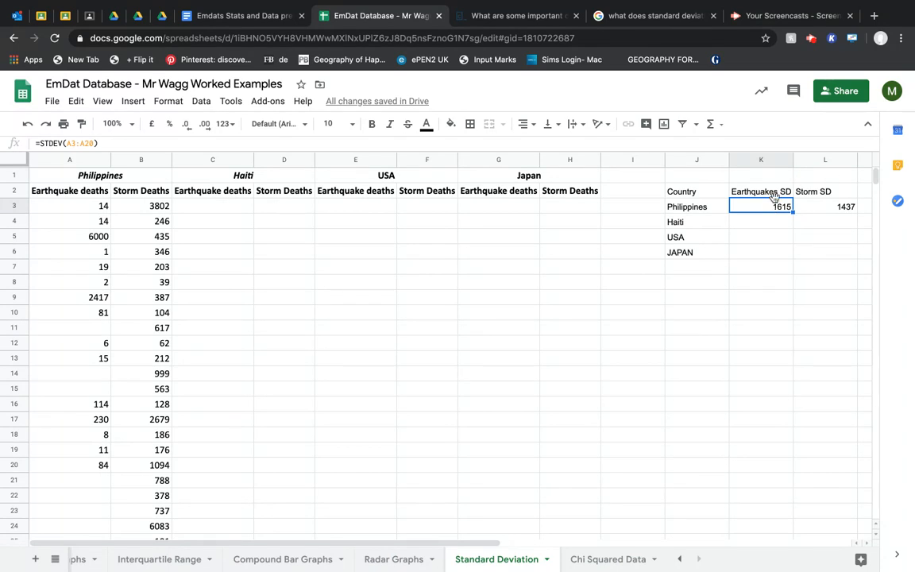
click(761, 212)
mouse_move(761, 220)
mouse_down()
mouse_move(762, 262)
mouse_move(762, 251)
mouse_up()
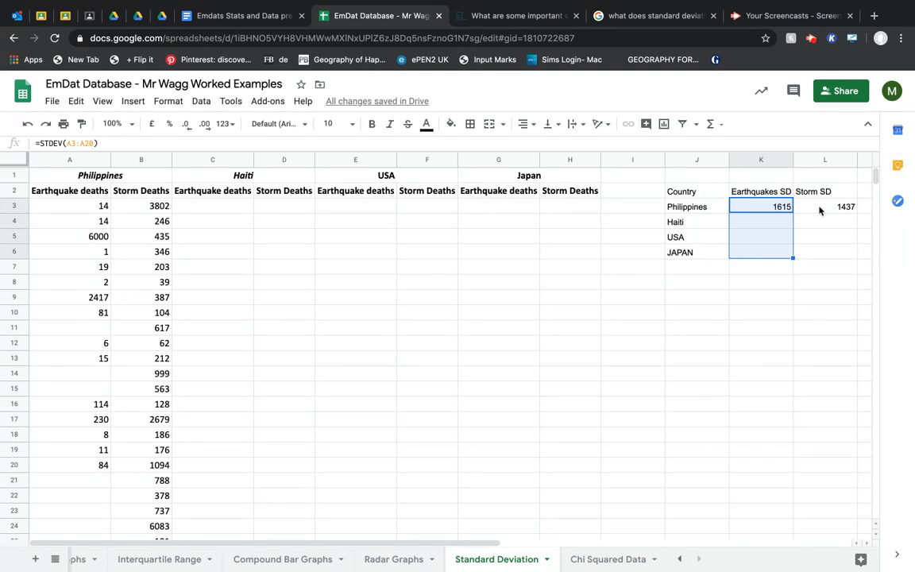
drag(816, 205, 815, 247)
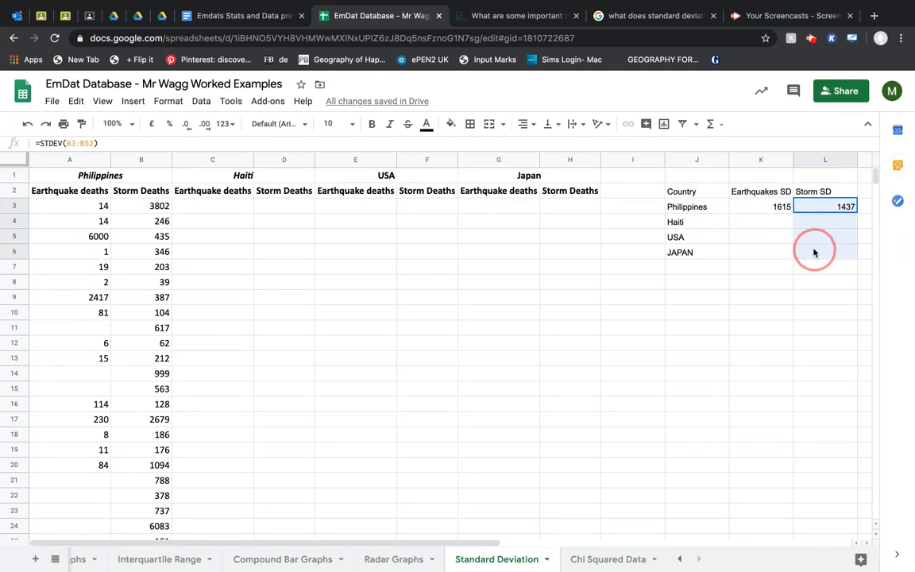
click(768, 208)
click(816, 213)
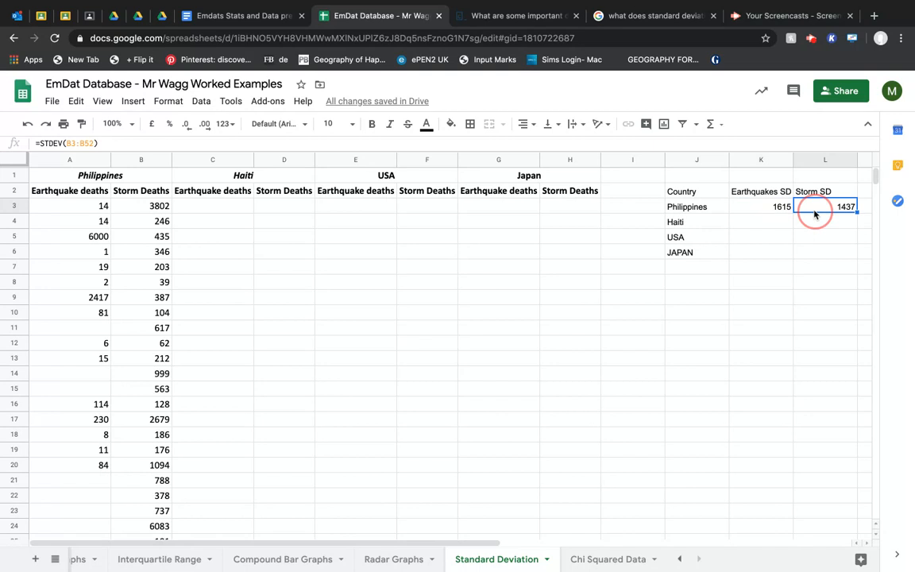
click(769, 207)
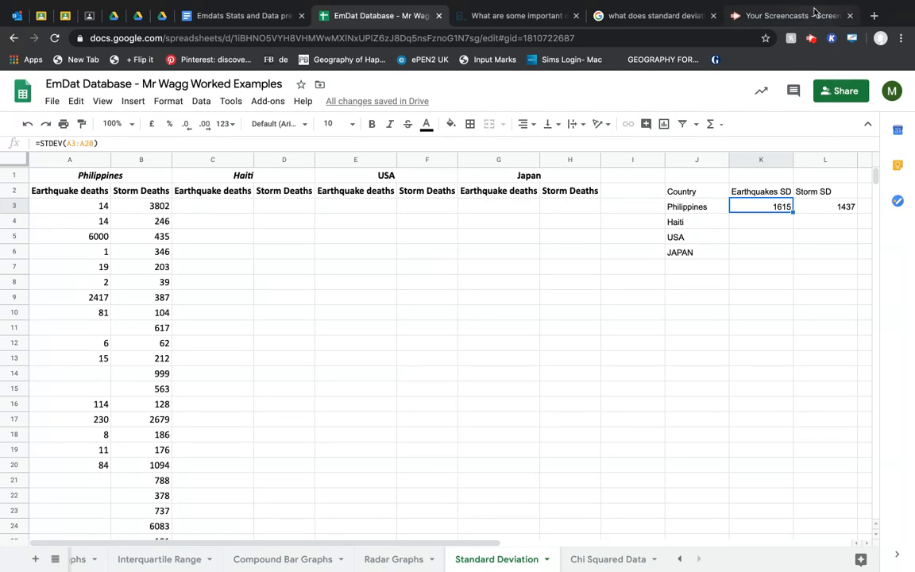
click(812, 40)
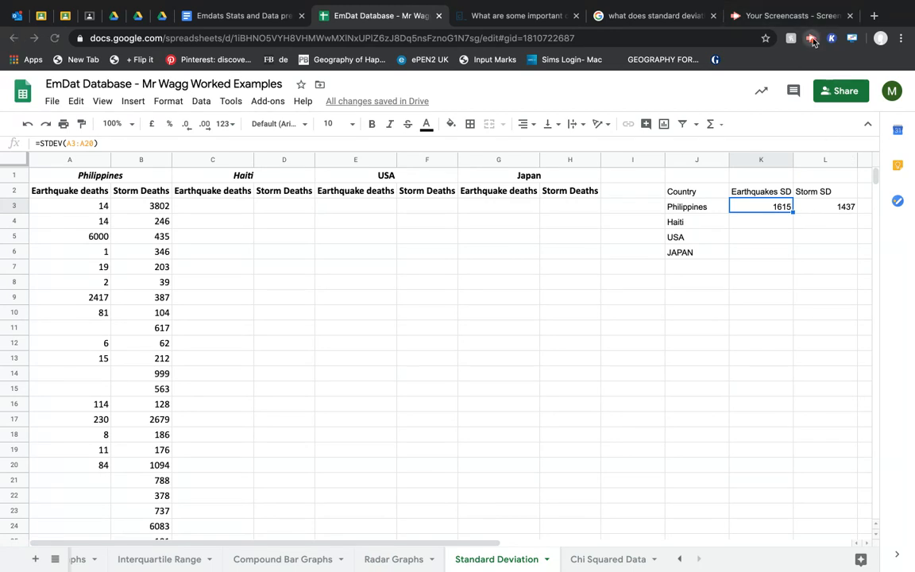